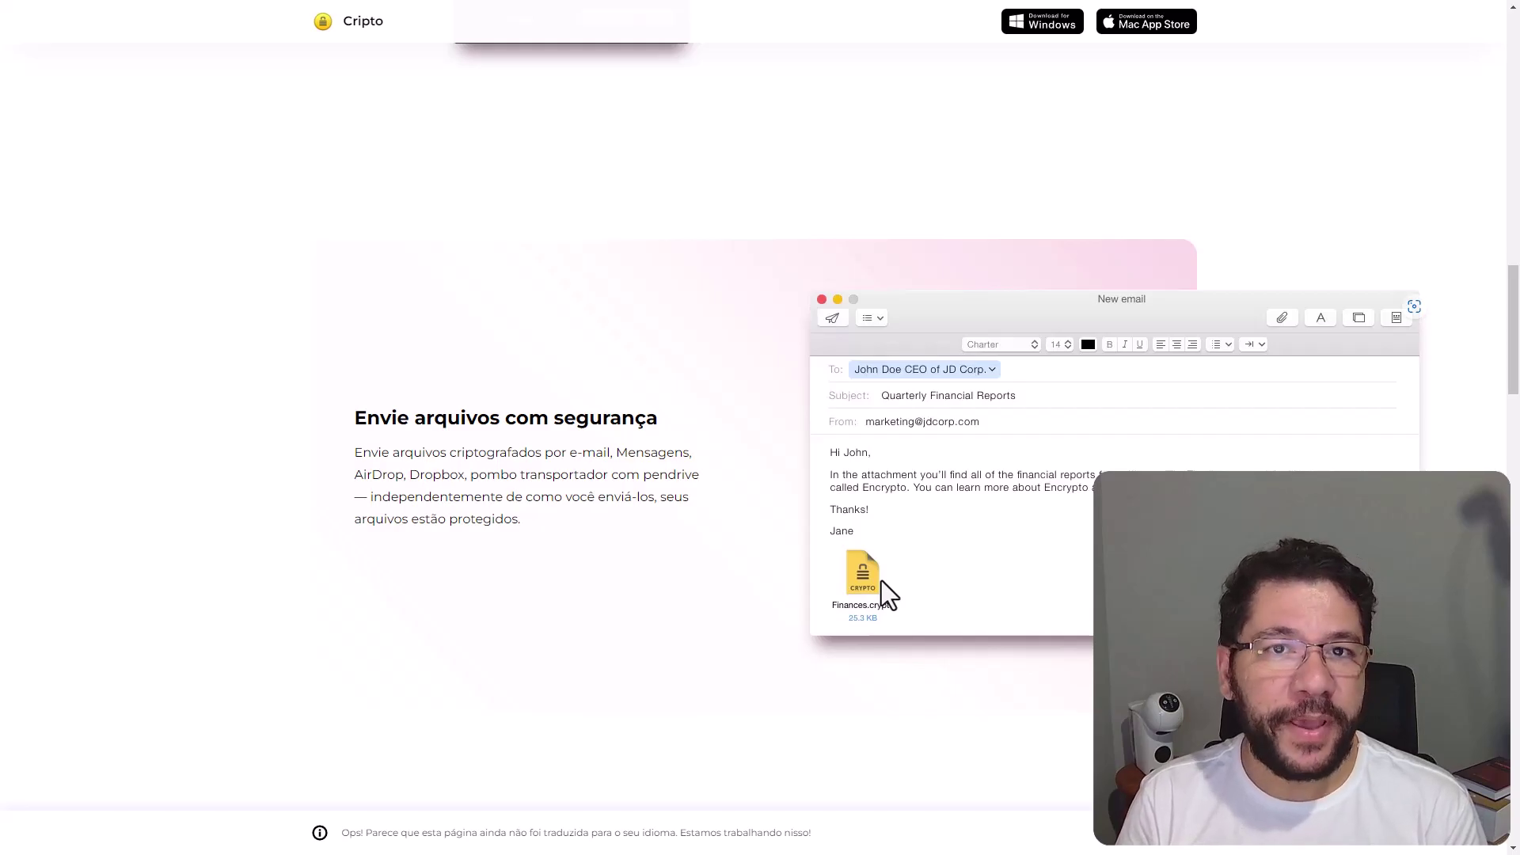
Scroll past the testimonials to Encrypto's download card showing macOS 10.9 or later, 5 MB, free
{"action": "scroll", "coordinate": [760, 427], "scroll_direction": "down", "scroll_amount": 8}
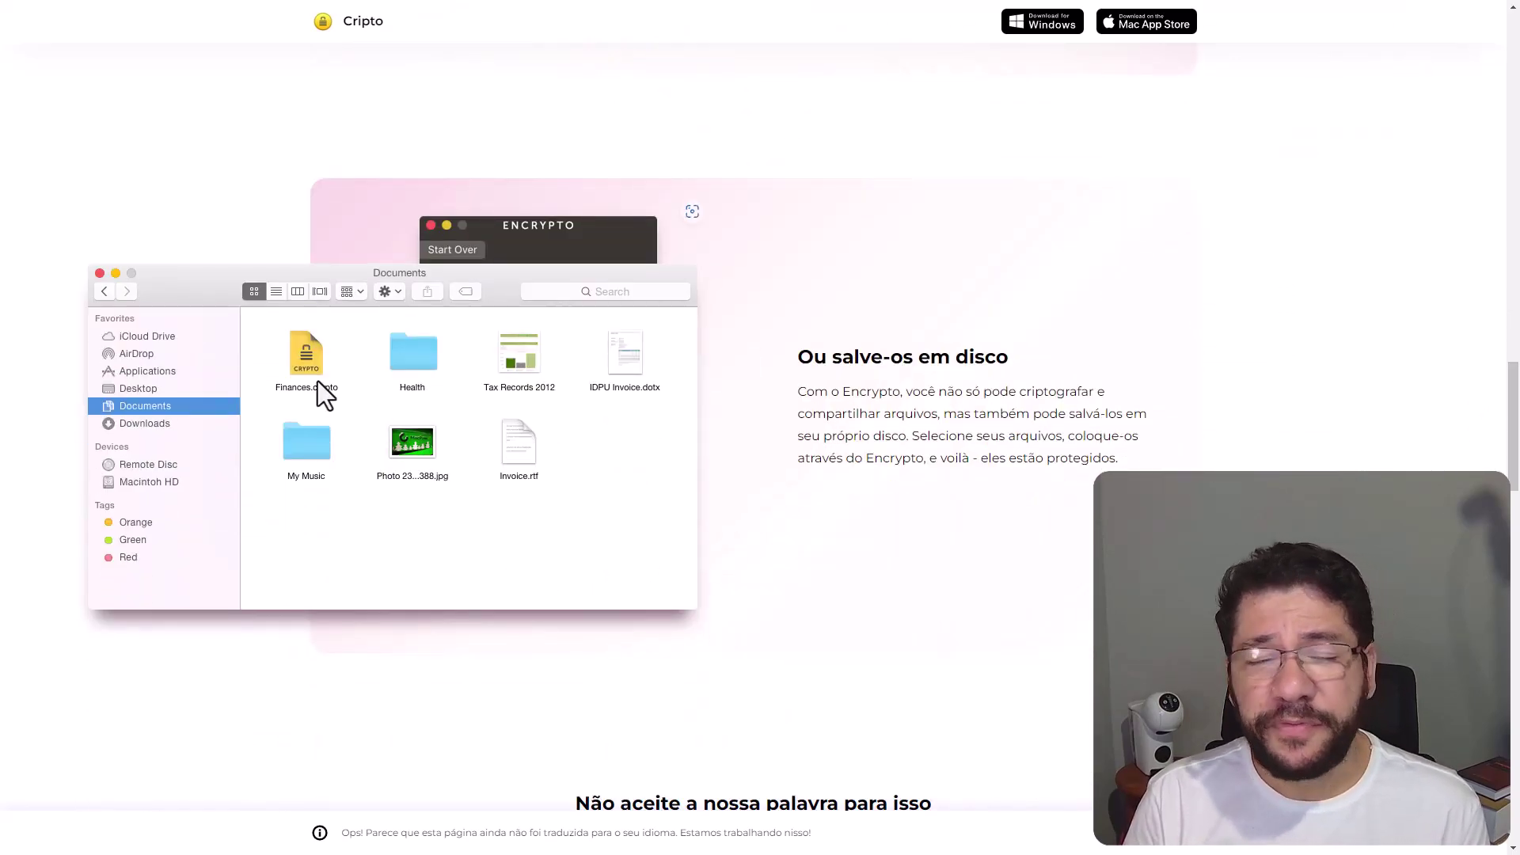
{"action": "mouse_move", "coordinate": [1509, 416]}
{"action": "left_mouse_down"}
{"action": "mouse_move", "coordinate": [1512, 507]}
{"action": "mouse_move", "coordinate": [1512, 428]}
{"action": "left_mouse_up"}
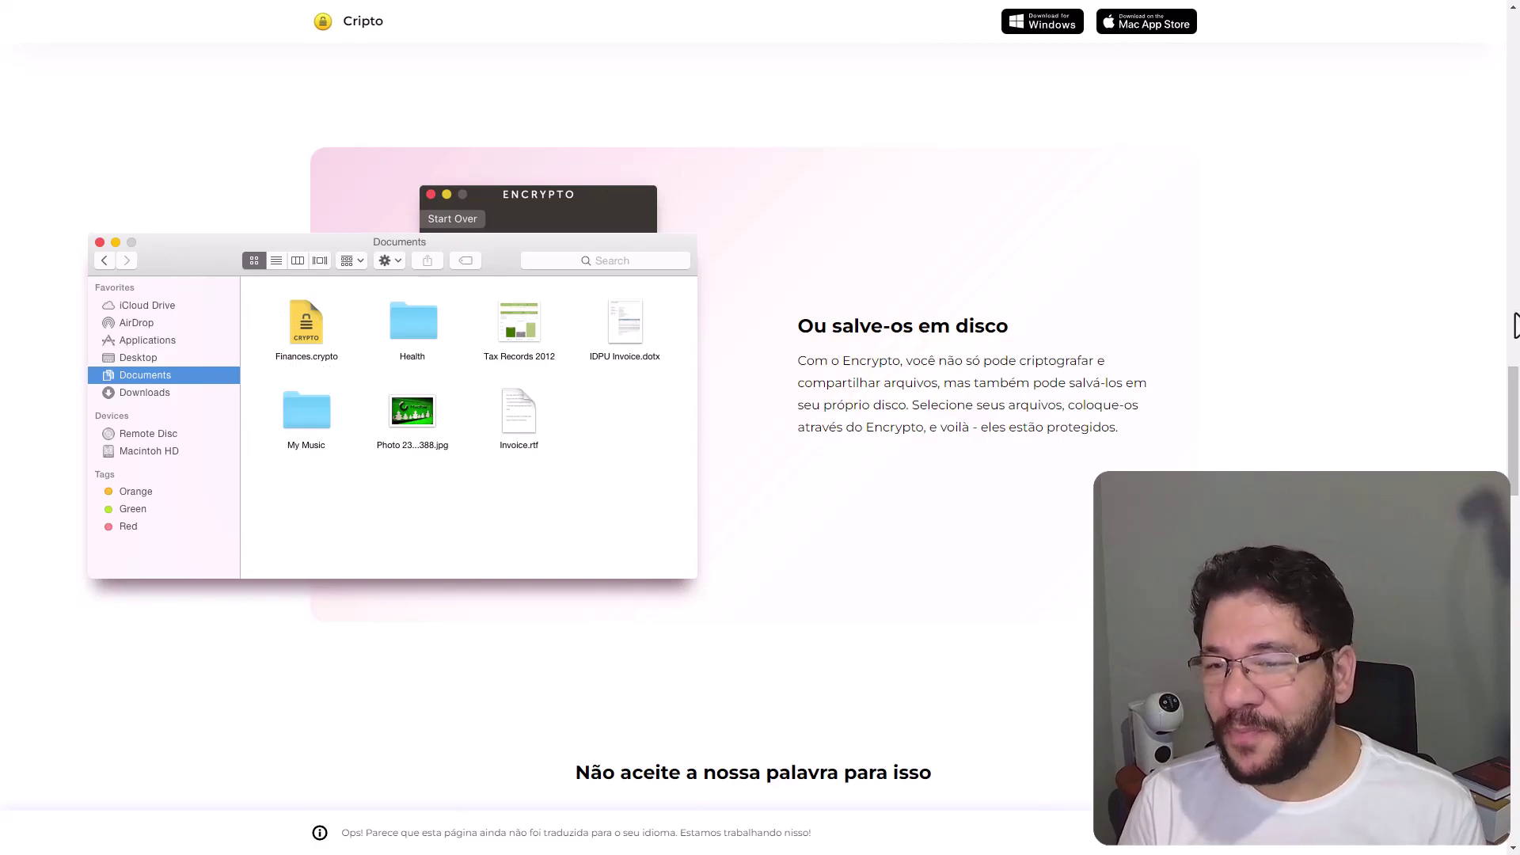
{"action": "left_click_drag", "start_coordinate": [1515, 405], "coordinate": [1515, 560]}
{"action": "left_click", "coordinate": [1175, 449]}
{"action": "left_click", "coordinate": [1174, 441]}
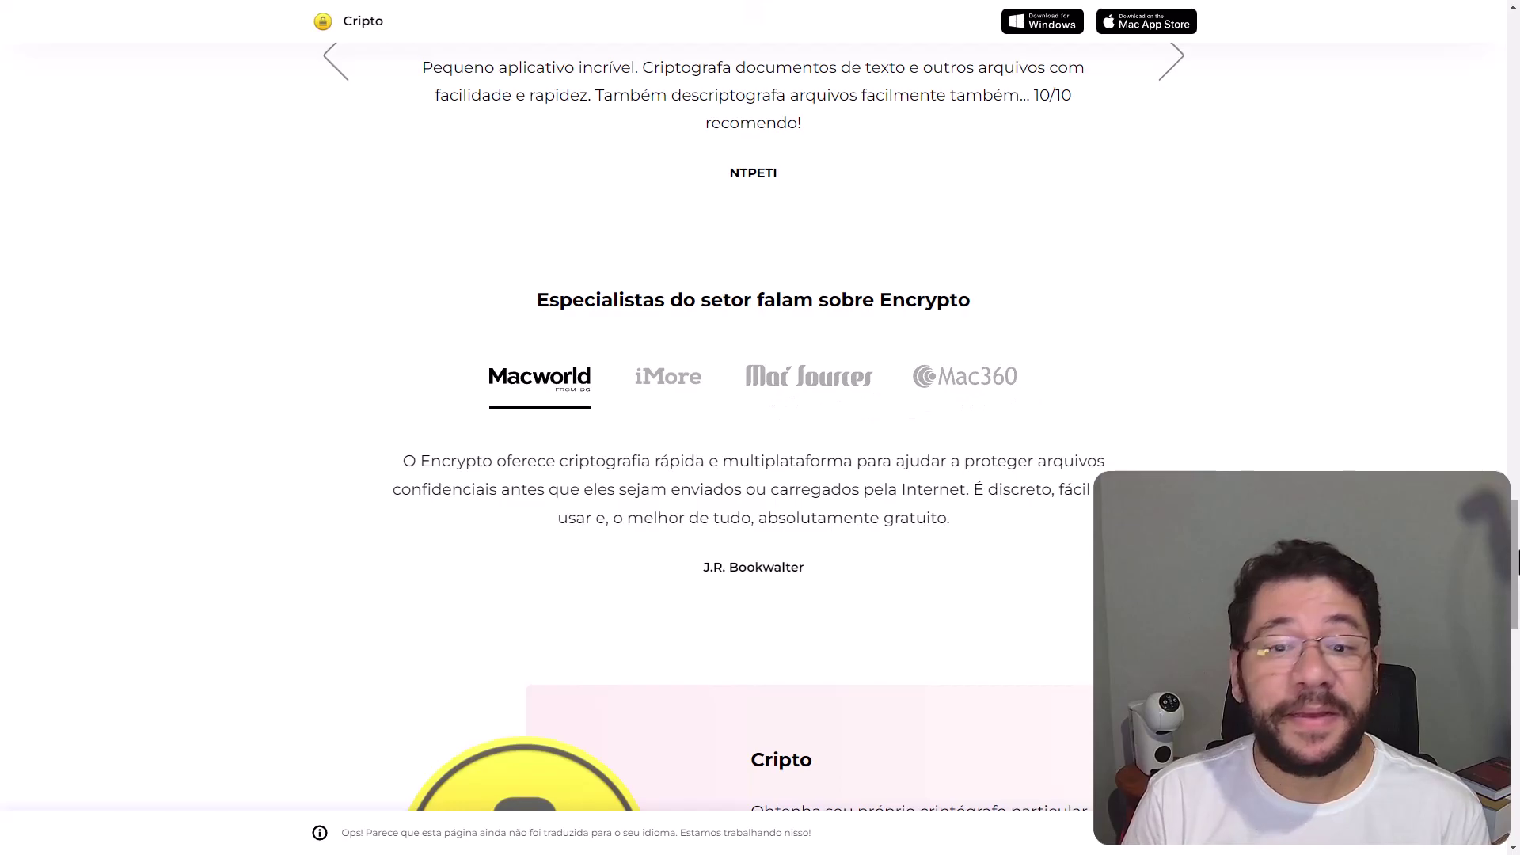
{"action": "left_click_drag", "start_coordinate": [1517, 564], "coordinate": [1517, 669]}
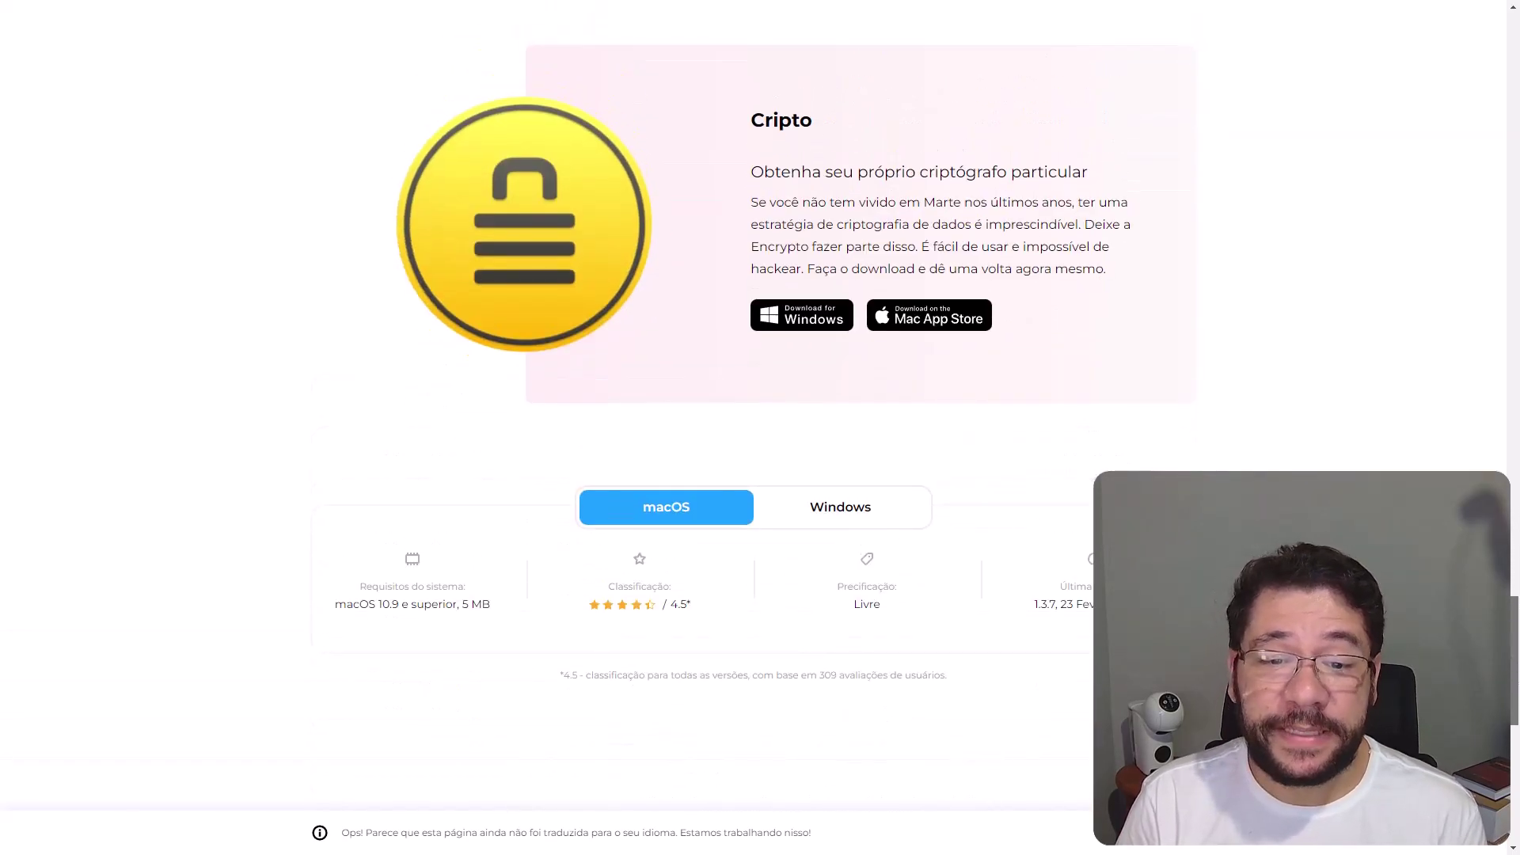
Compare the macOS and Windows system requirements on the download card
{"action": "left_click", "coordinate": [848, 513]}
{"action": "left_click", "coordinate": [656, 520]}
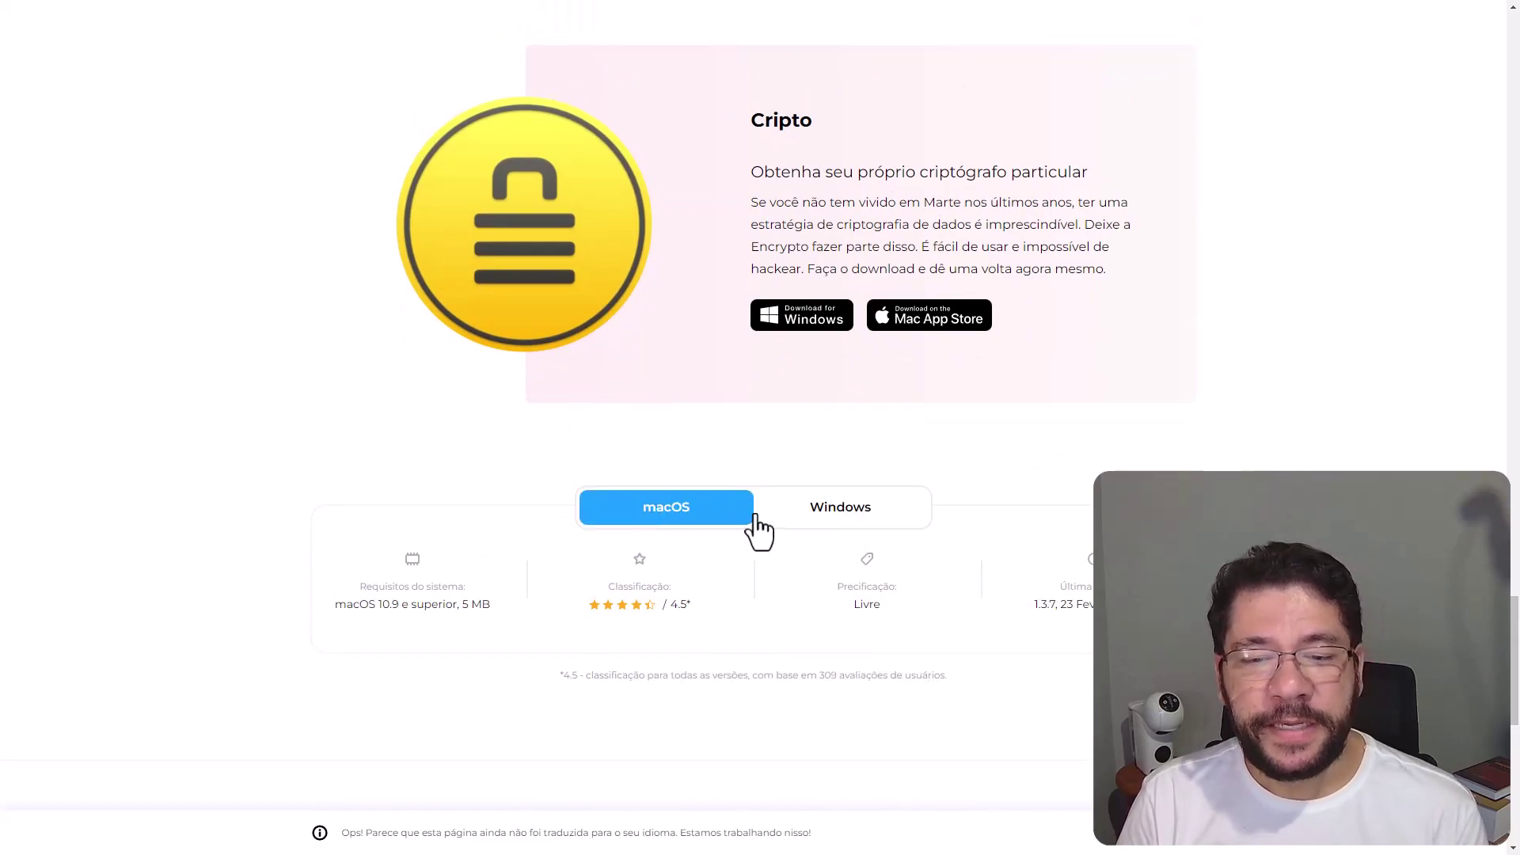
{"action": "left_click", "coordinate": [833, 523]}
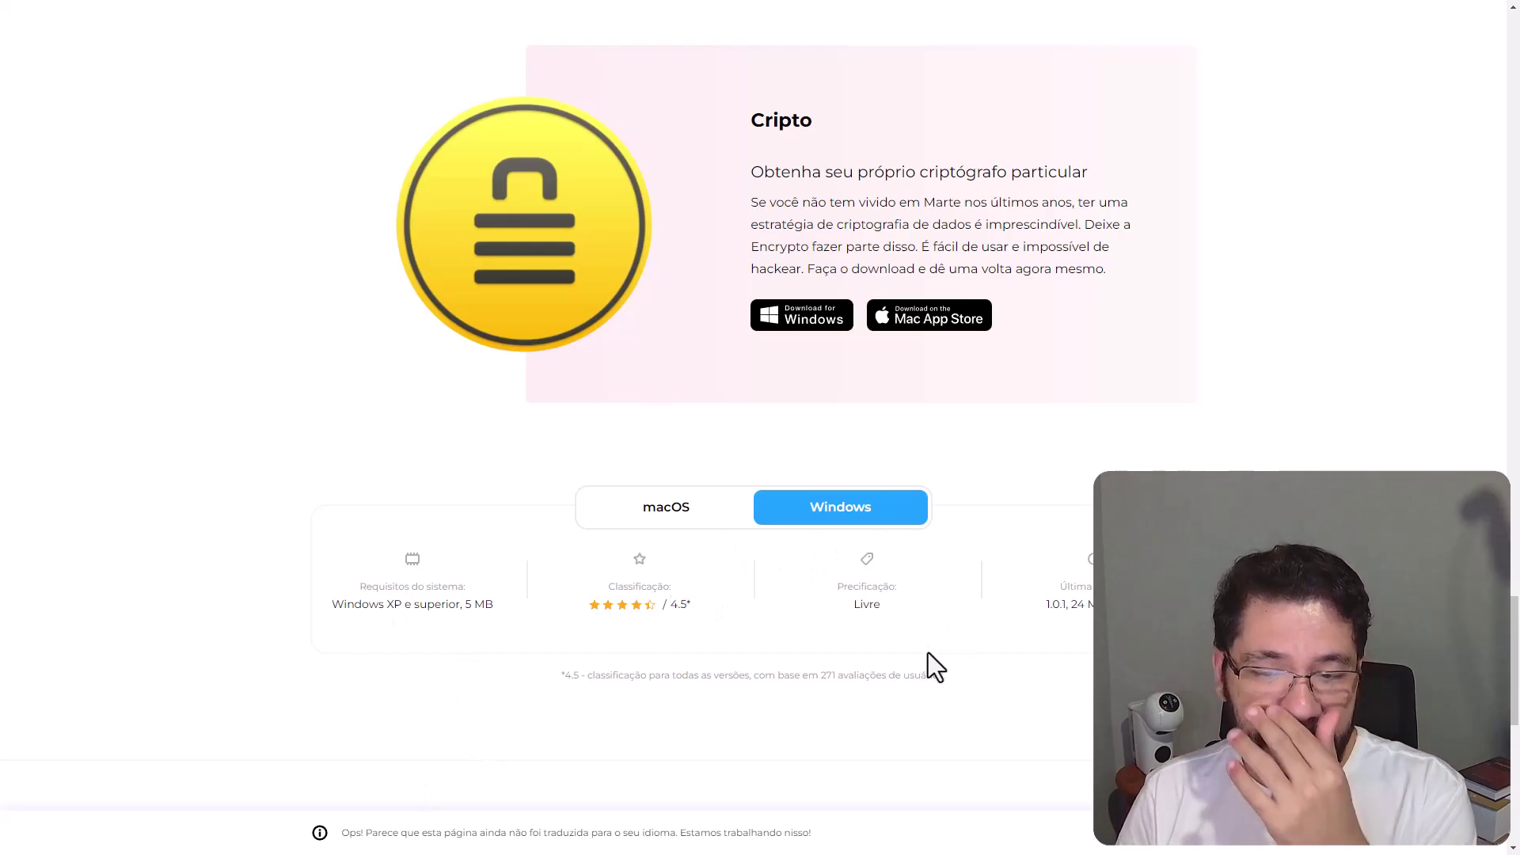
Download Encrypto for Windows, run EncryptoforWin.exe, and minimize Edge to reveal the setup dialog
{"action": "scroll", "coordinate": [1512, 665], "scroll_direction": "up", "scroll_amount": 1}
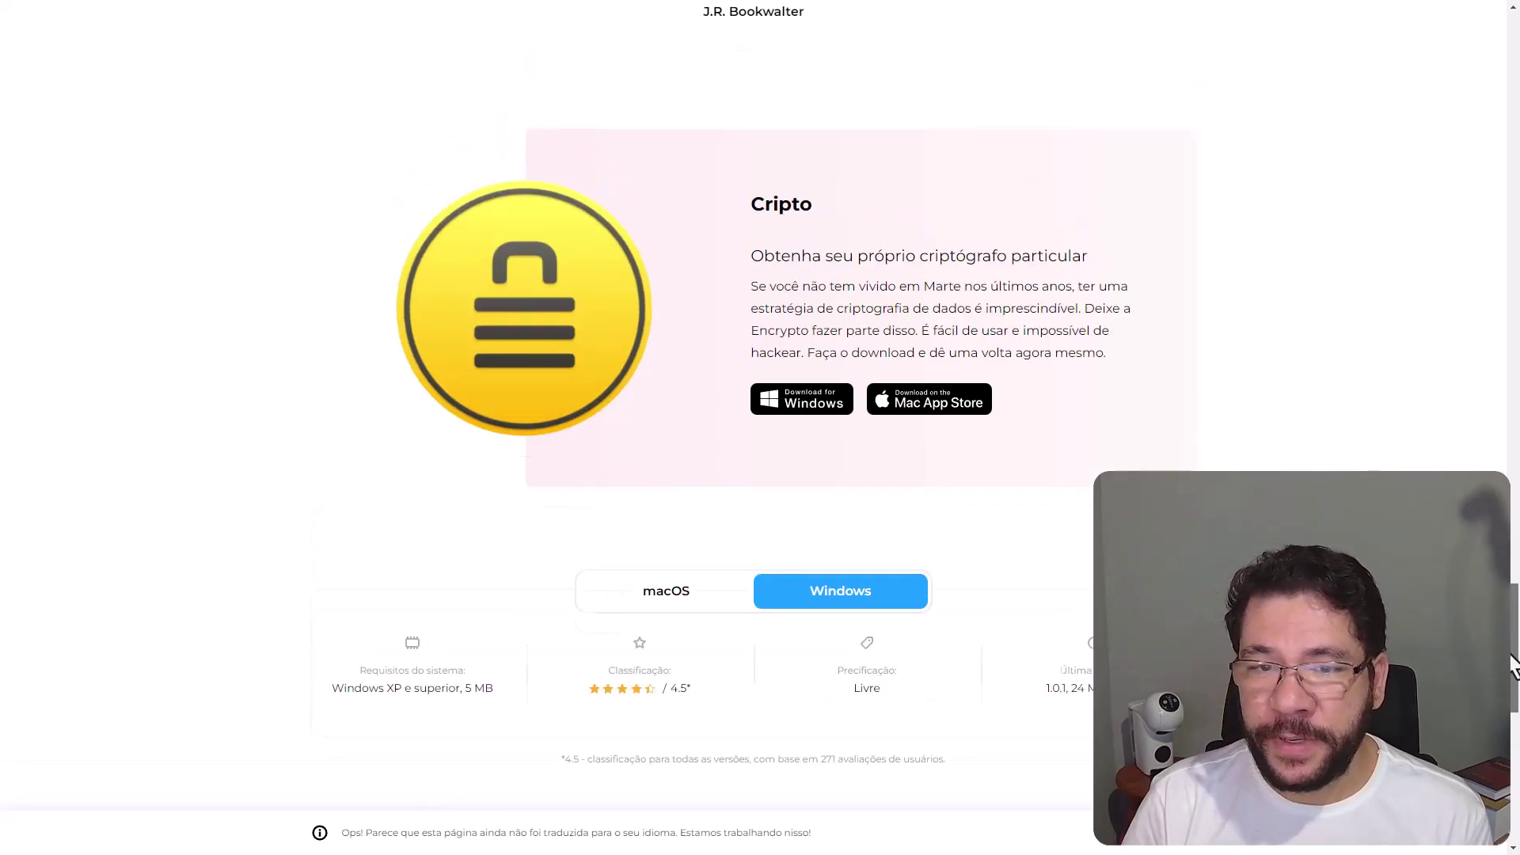
{"action": "left_click", "coordinate": [794, 418]}
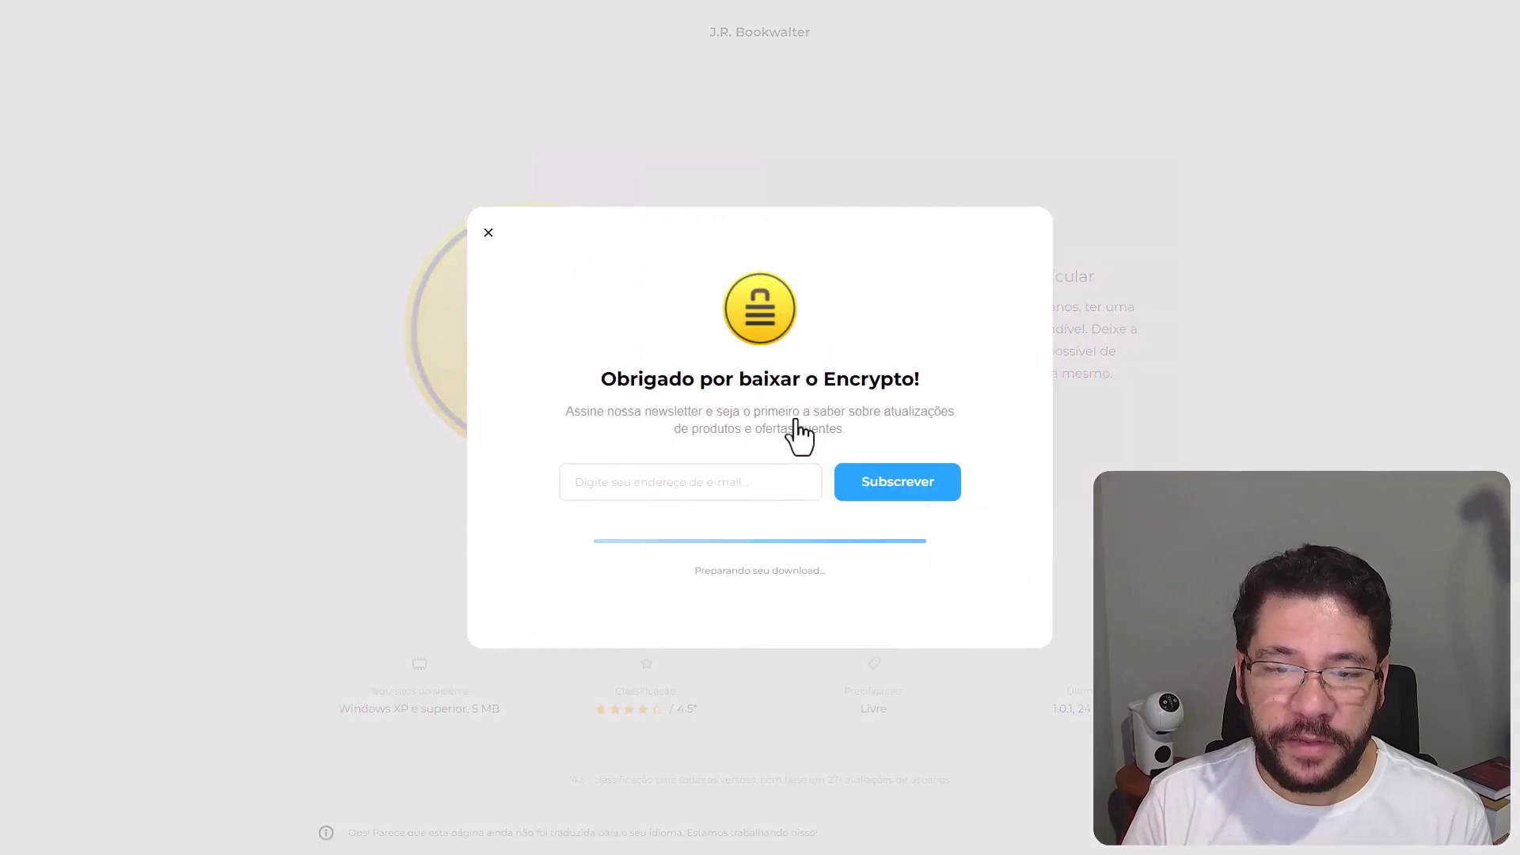
{"action": "left_click", "coordinate": [1178, 413]}
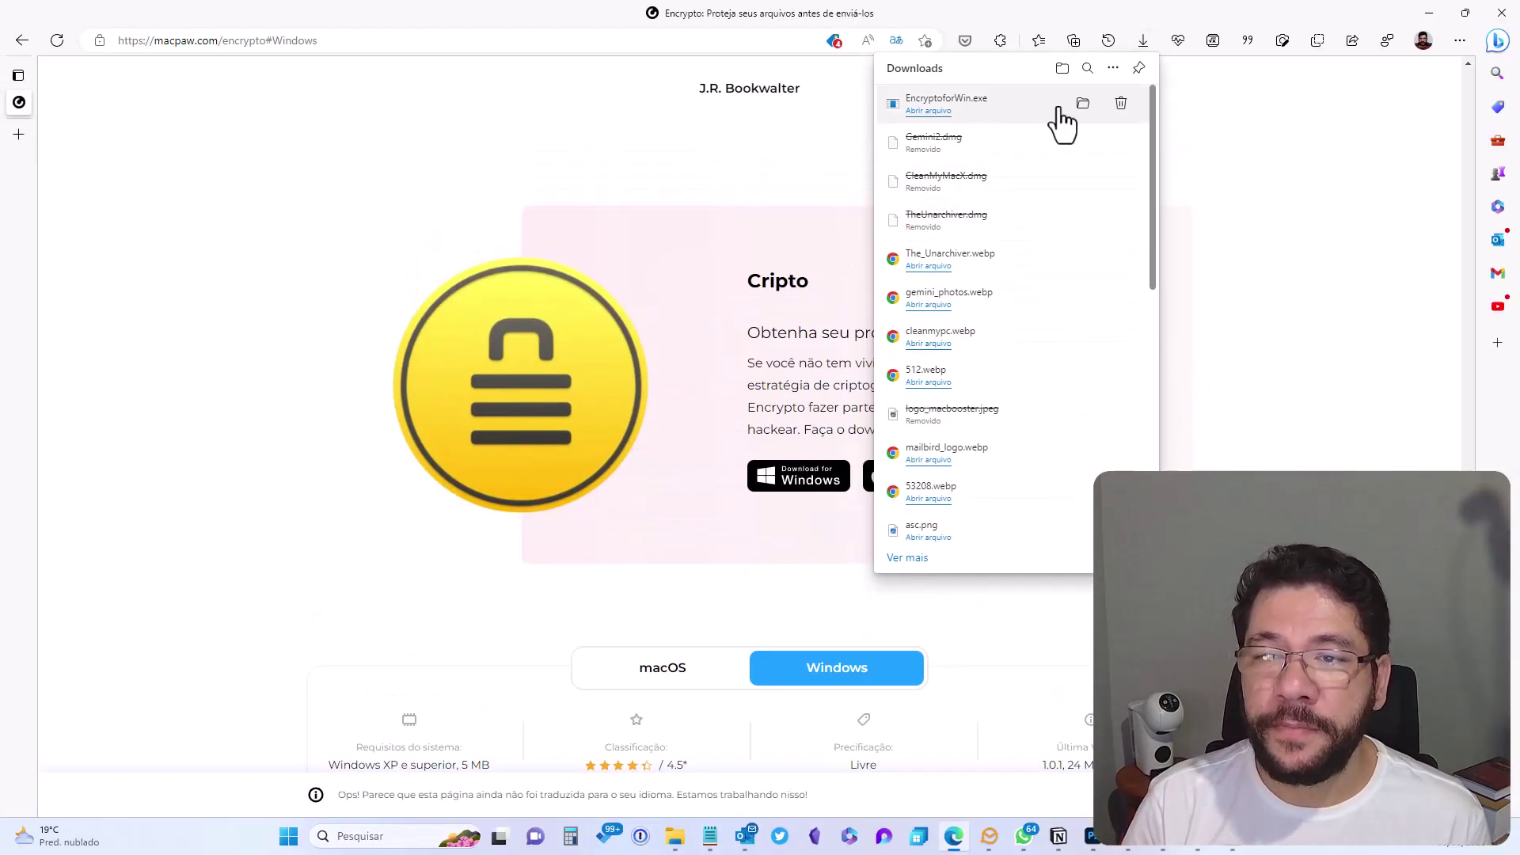
{"action": "left_click", "coordinate": [918, 118]}
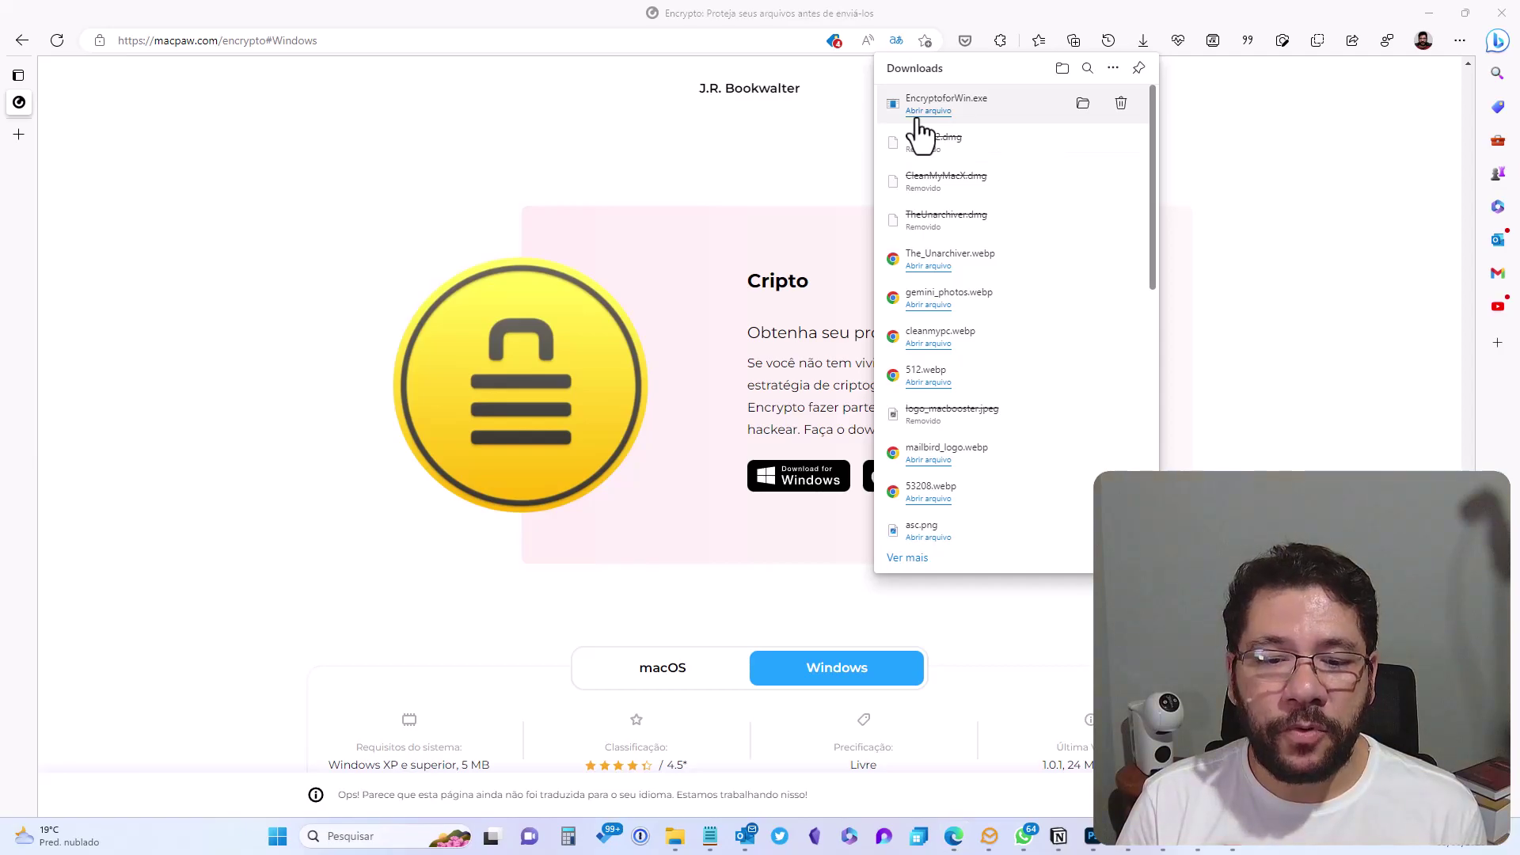
{"action": "left_click", "coordinate": [1430, 13]}
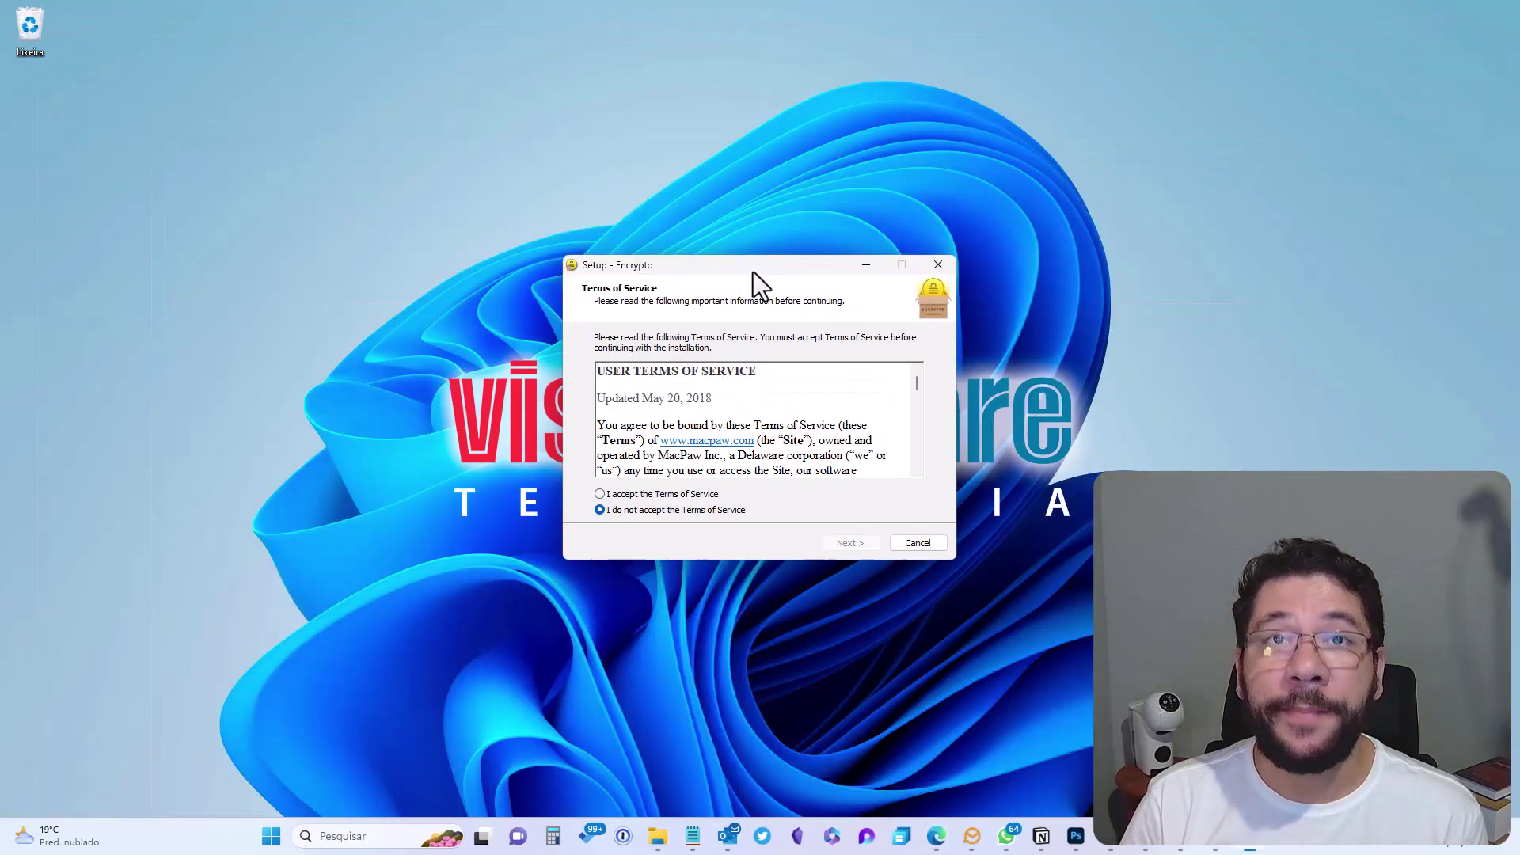
Accept the Terms of Service and install Encrypto with the default settings
{"action": "left_click_drag", "start_coordinate": [753, 271], "coordinate": [723, 275]}
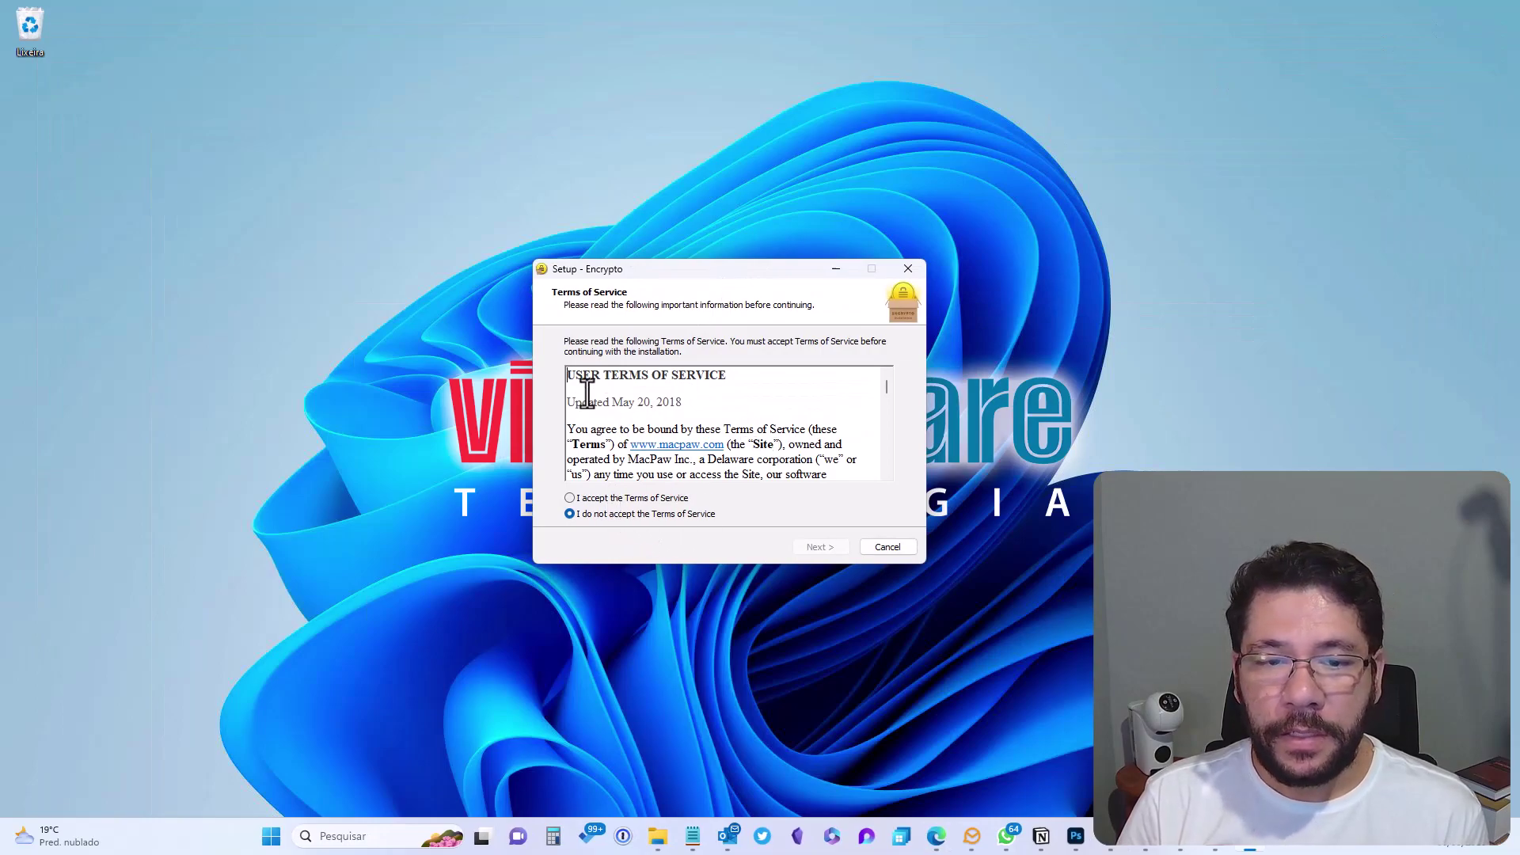
{"action": "left_click_drag", "start_coordinate": [567, 375], "coordinate": [723, 378]}
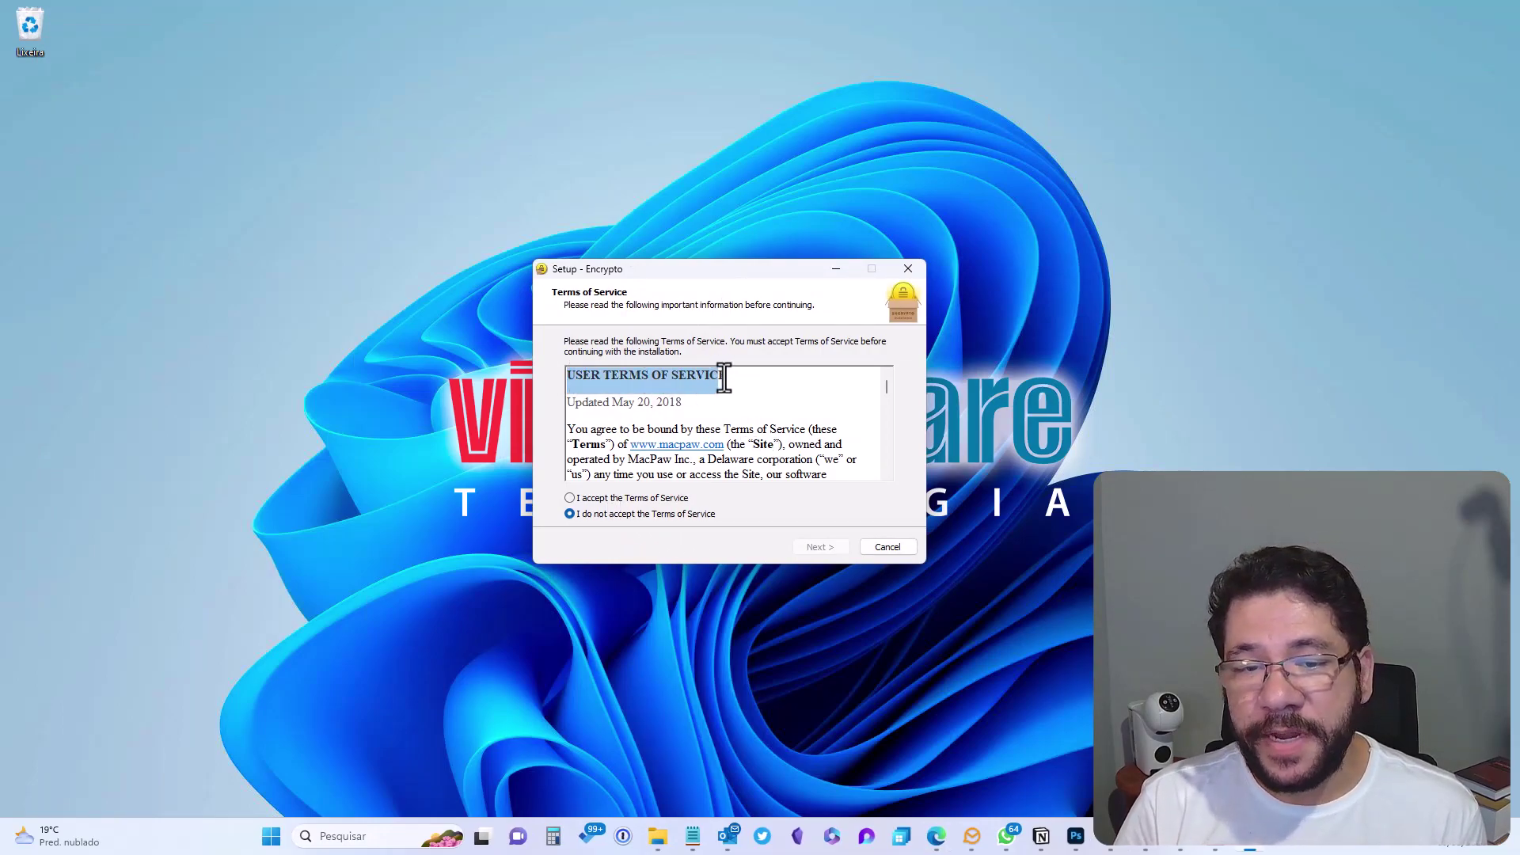
{"action": "scroll", "coordinate": [891, 400], "scroll_direction": "down", "scroll_amount": 2}
{"action": "scroll", "coordinate": [888, 388], "scroll_direction": "up", "scroll_amount": 2}
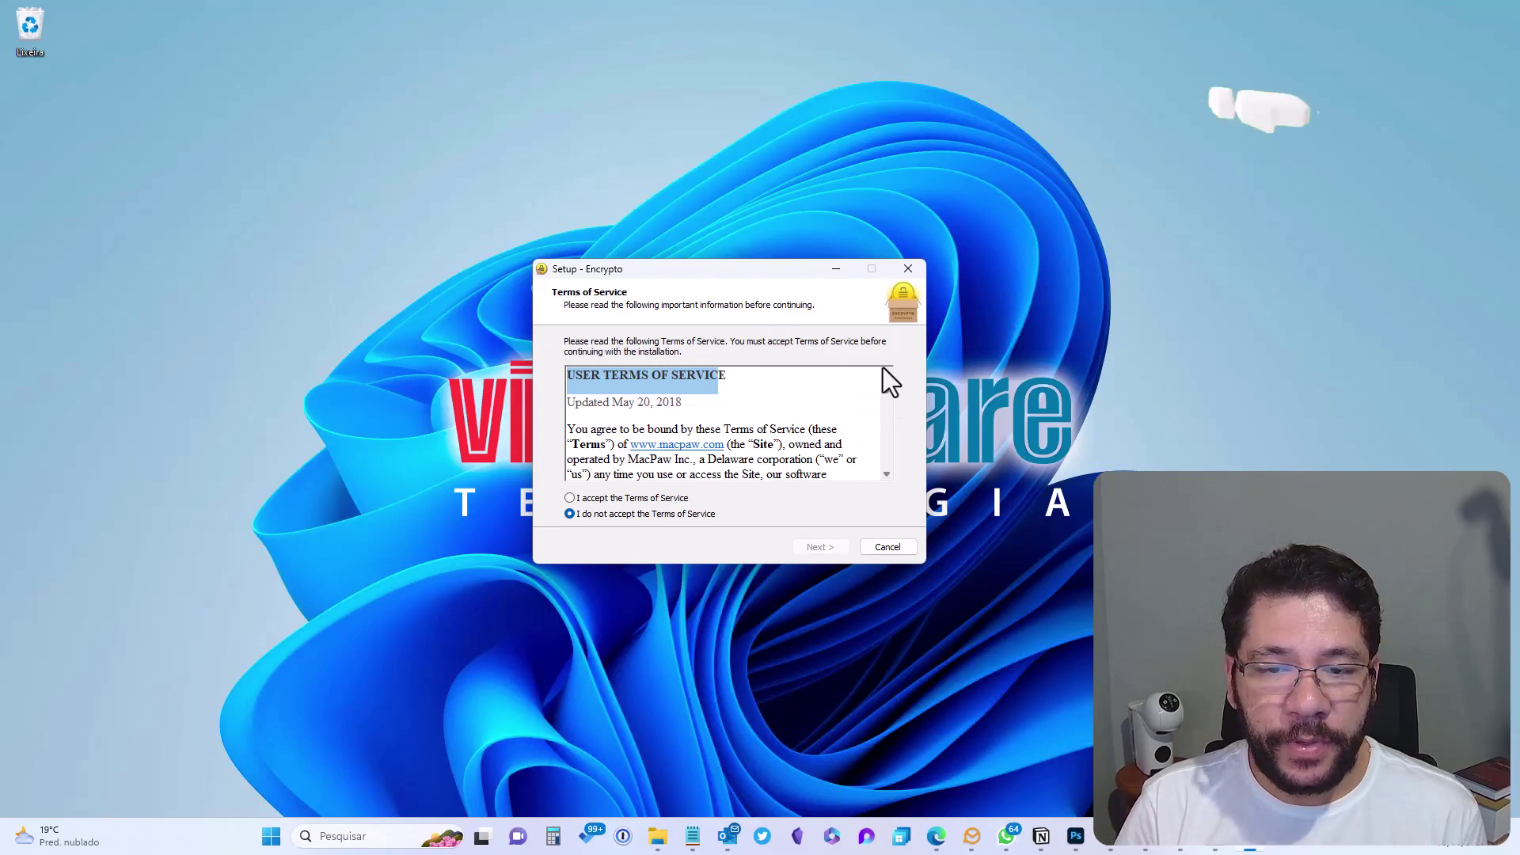
{"action": "left_click_drag", "start_coordinate": [879, 381], "coordinate": [884, 472]}
{"action": "left_click", "coordinate": [610, 498]}
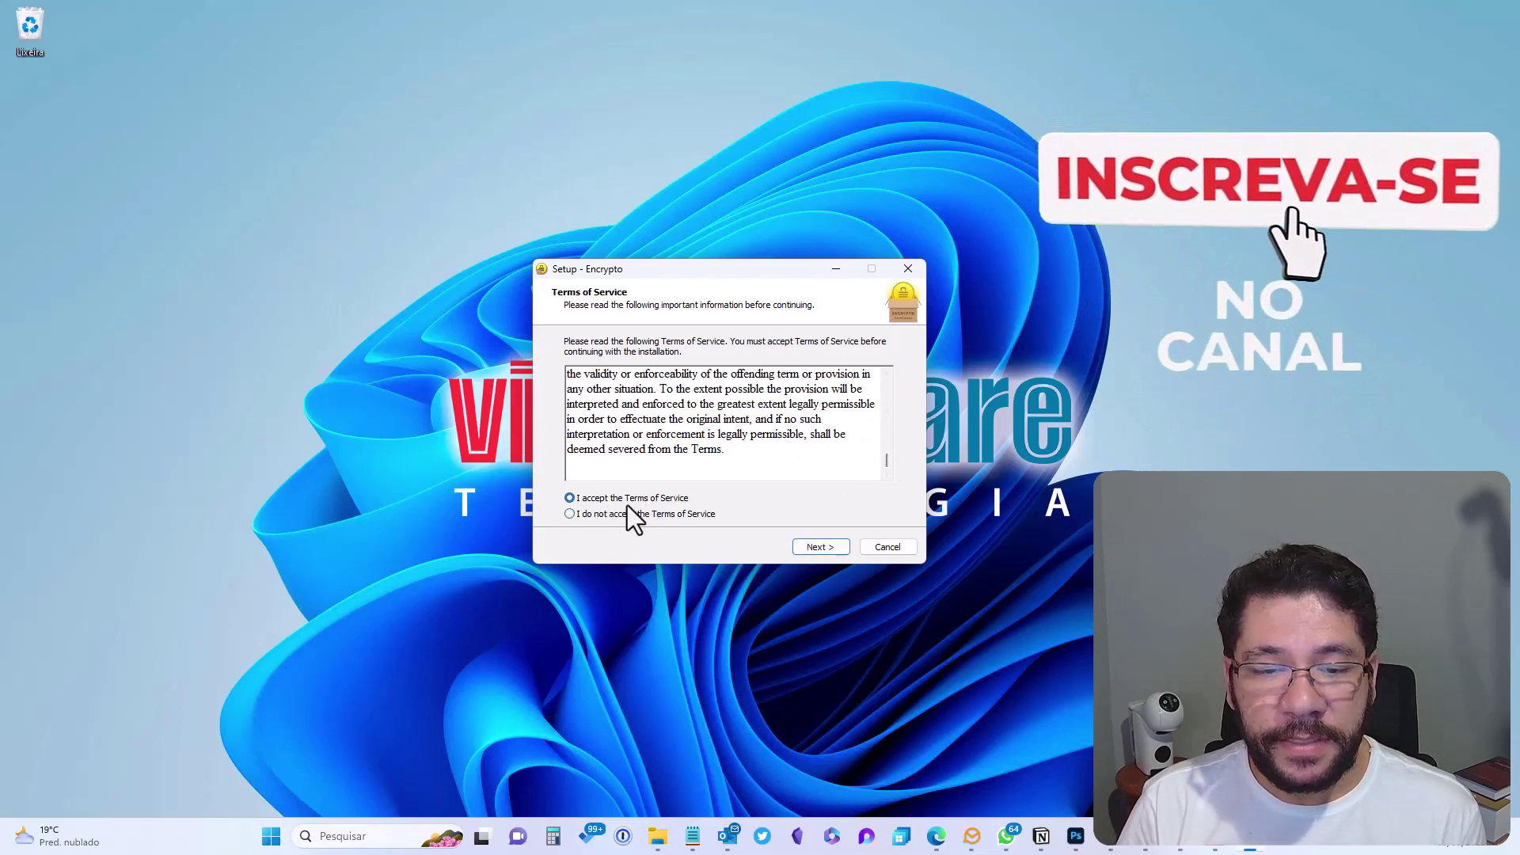
{"action": "left_click", "coordinate": [819, 547]}
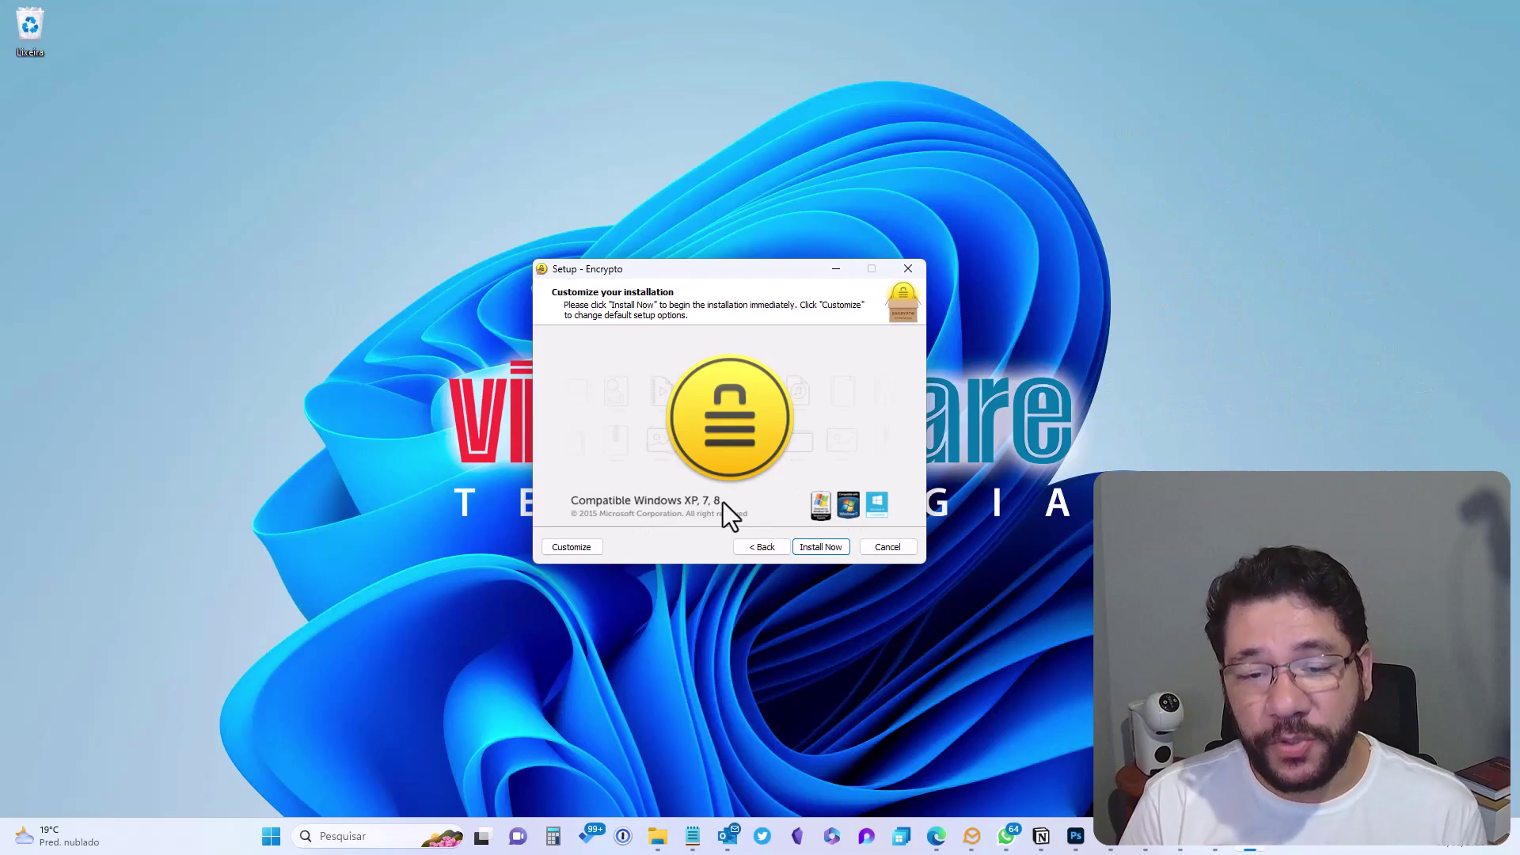
{"action": "left_click", "coordinate": [824, 548]}
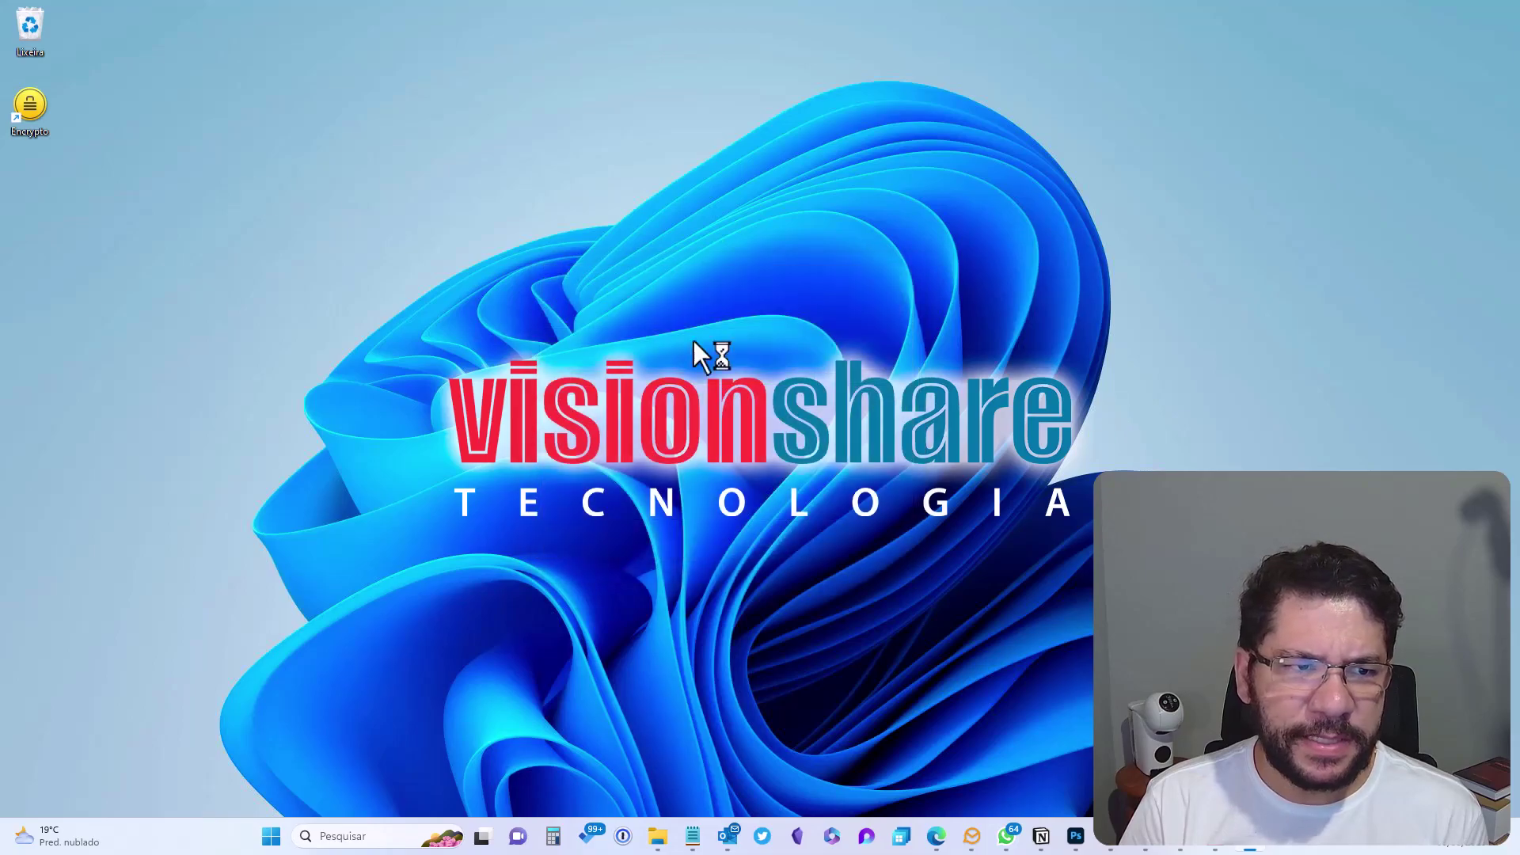
Launch Encrypto from the desktop, step through the welcome slides, and skip the newsletter signup
{"action": "double_click", "coordinate": [32, 113]}
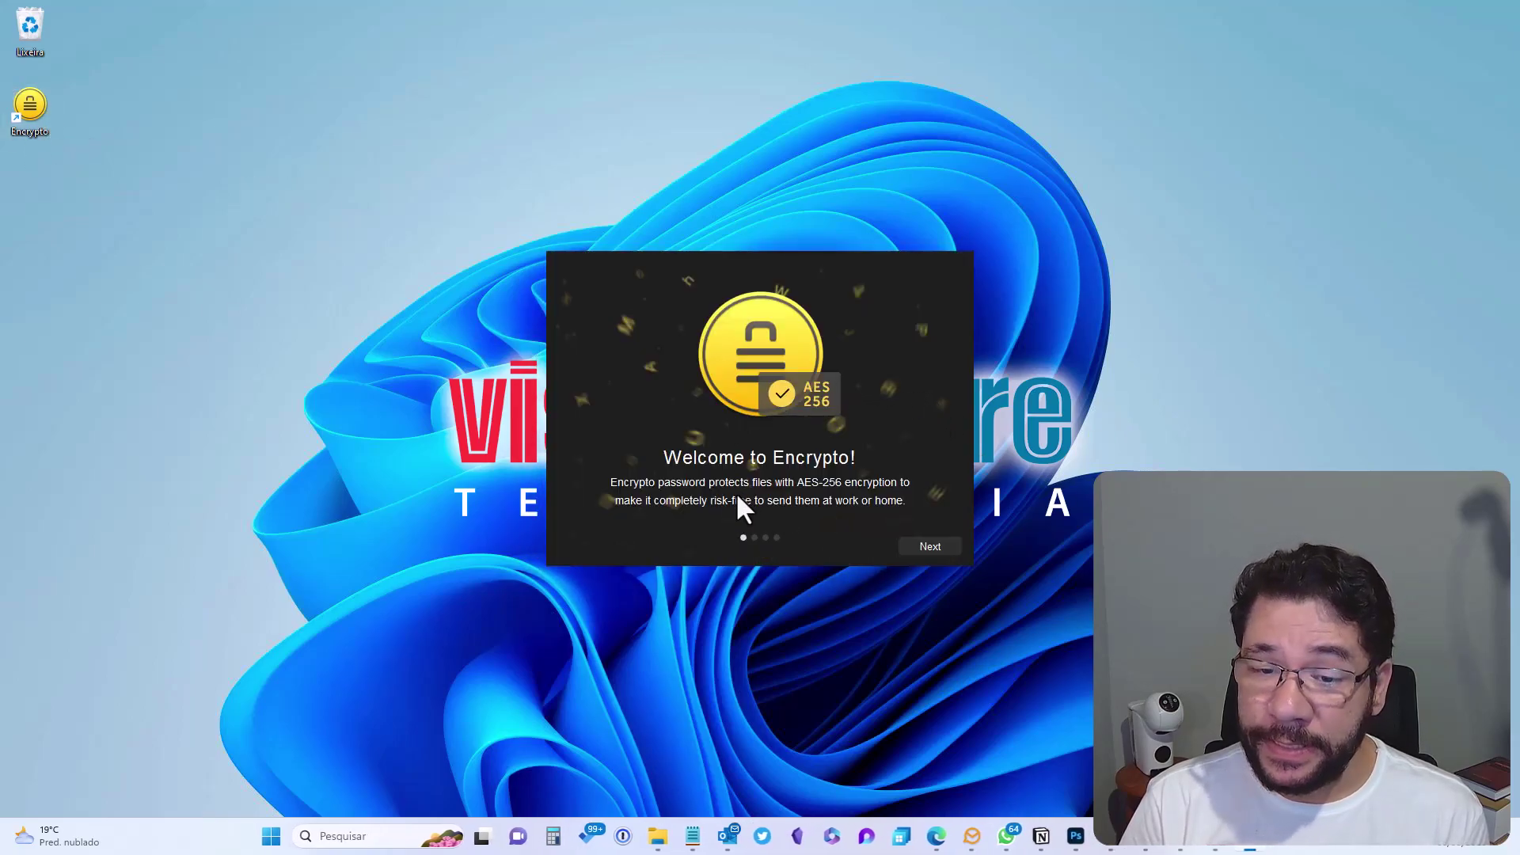
{"action": "left_click", "coordinate": [922, 547]}
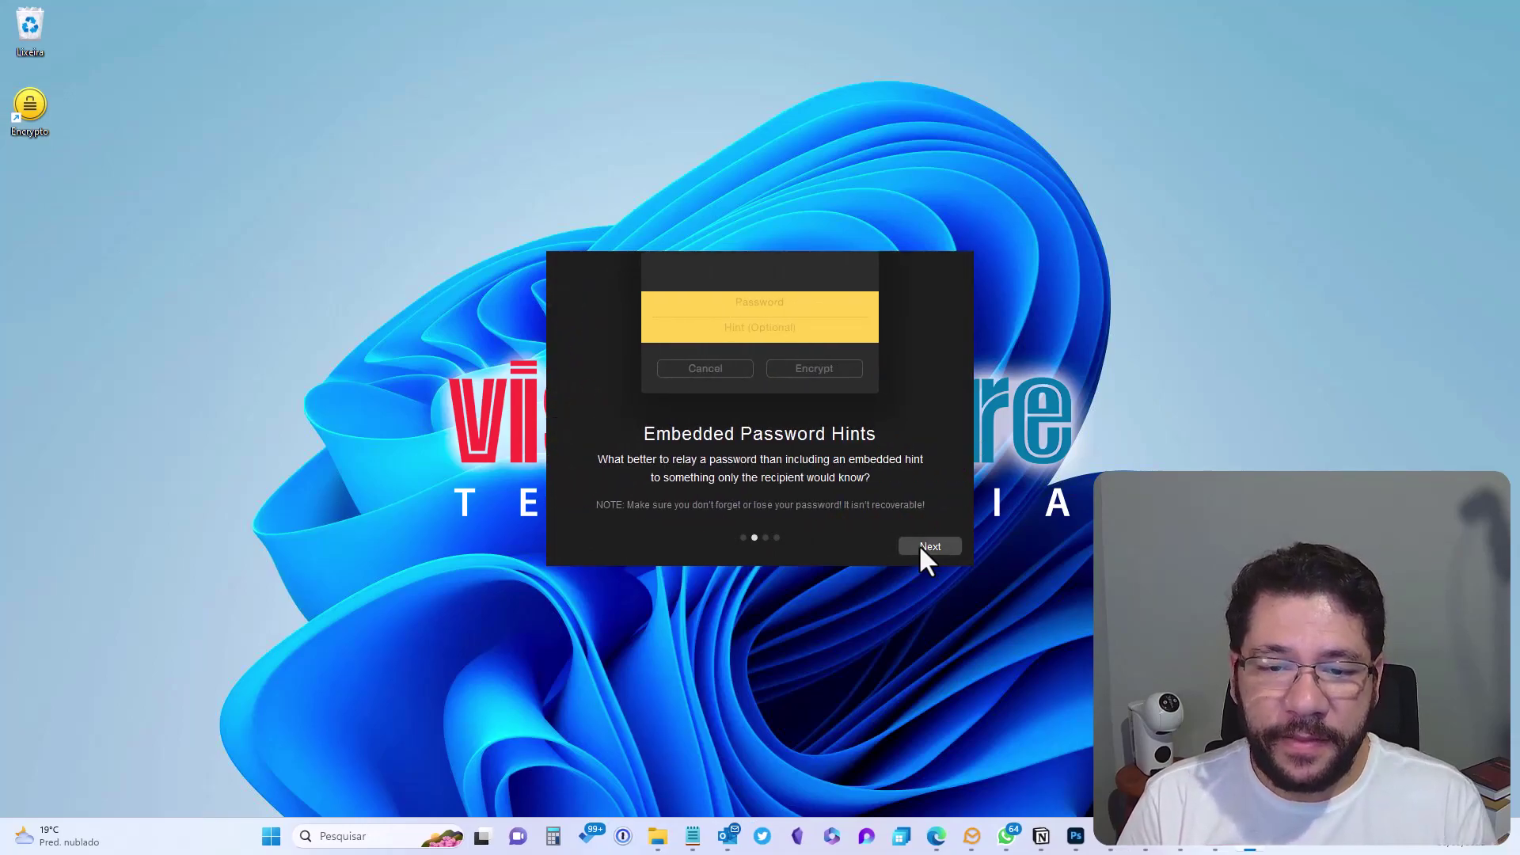
{"action": "left_click", "coordinate": [922, 546]}
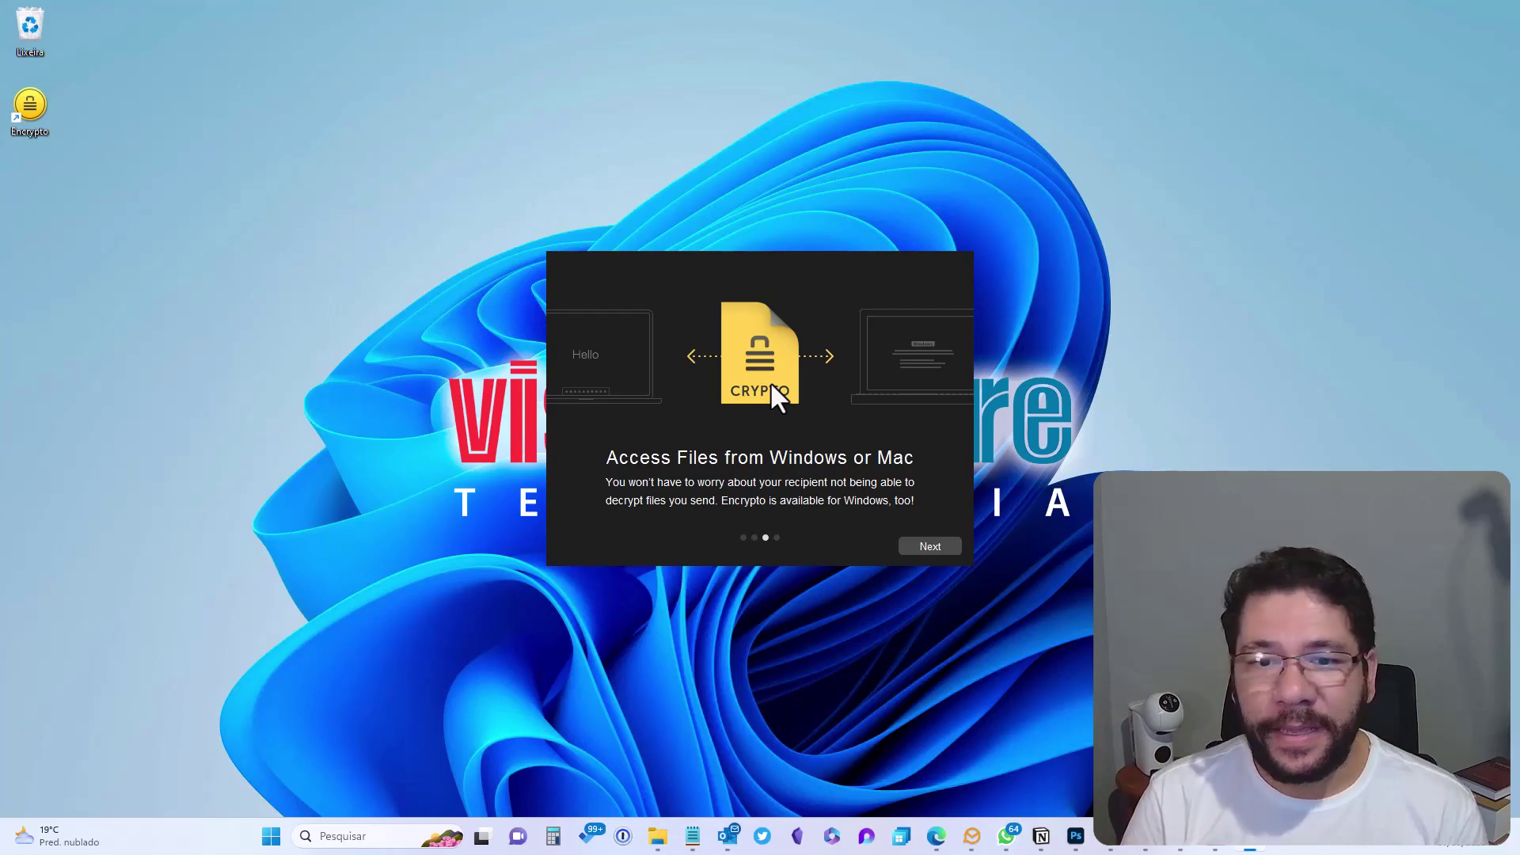
{"action": "left_click", "coordinate": [928, 544]}
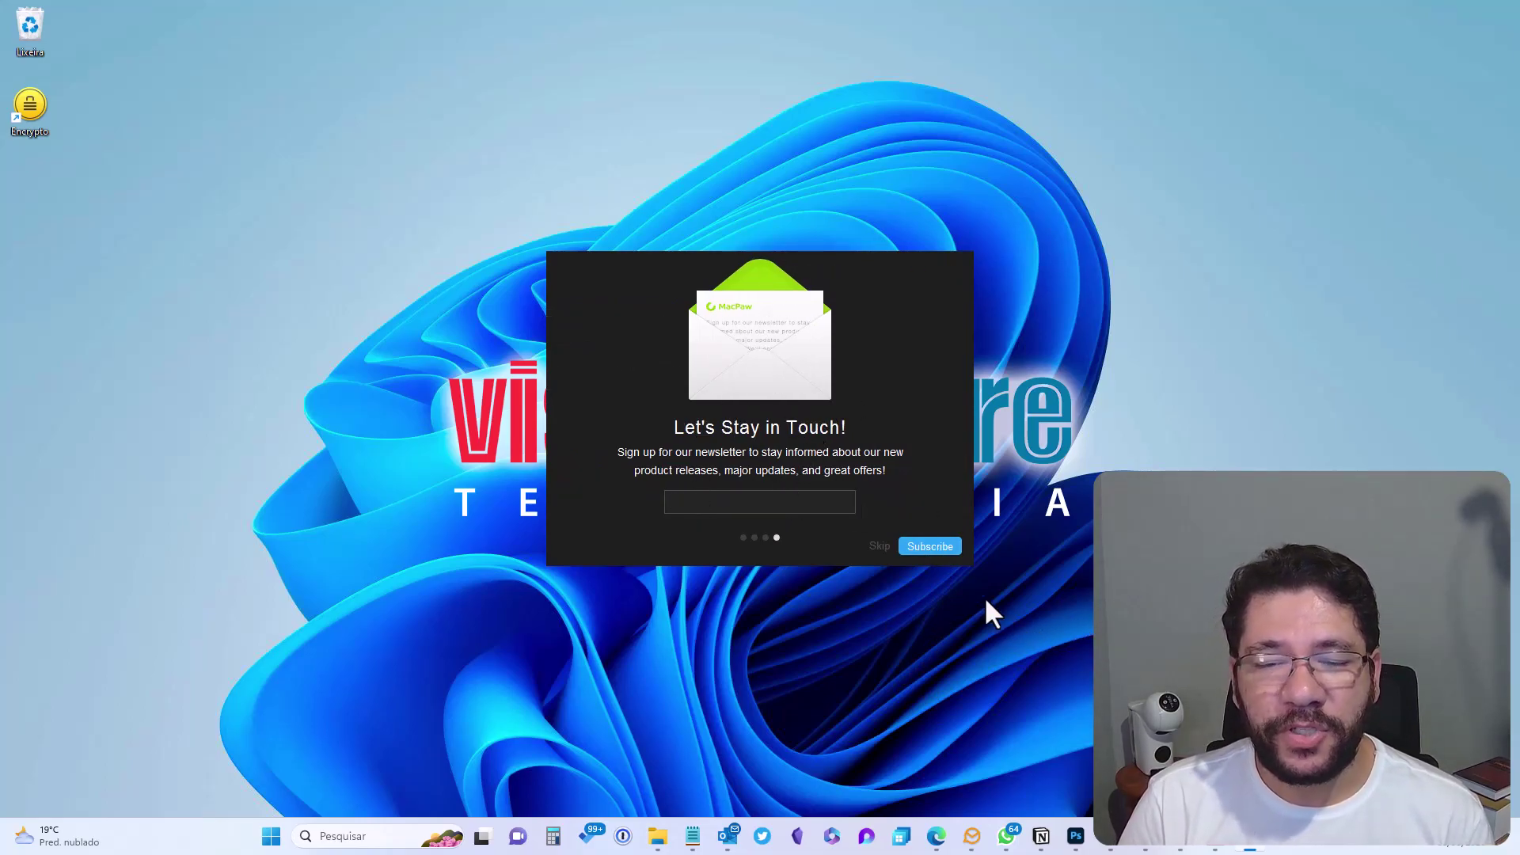
{"action": "left_click", "coordinate": [879, 546]}
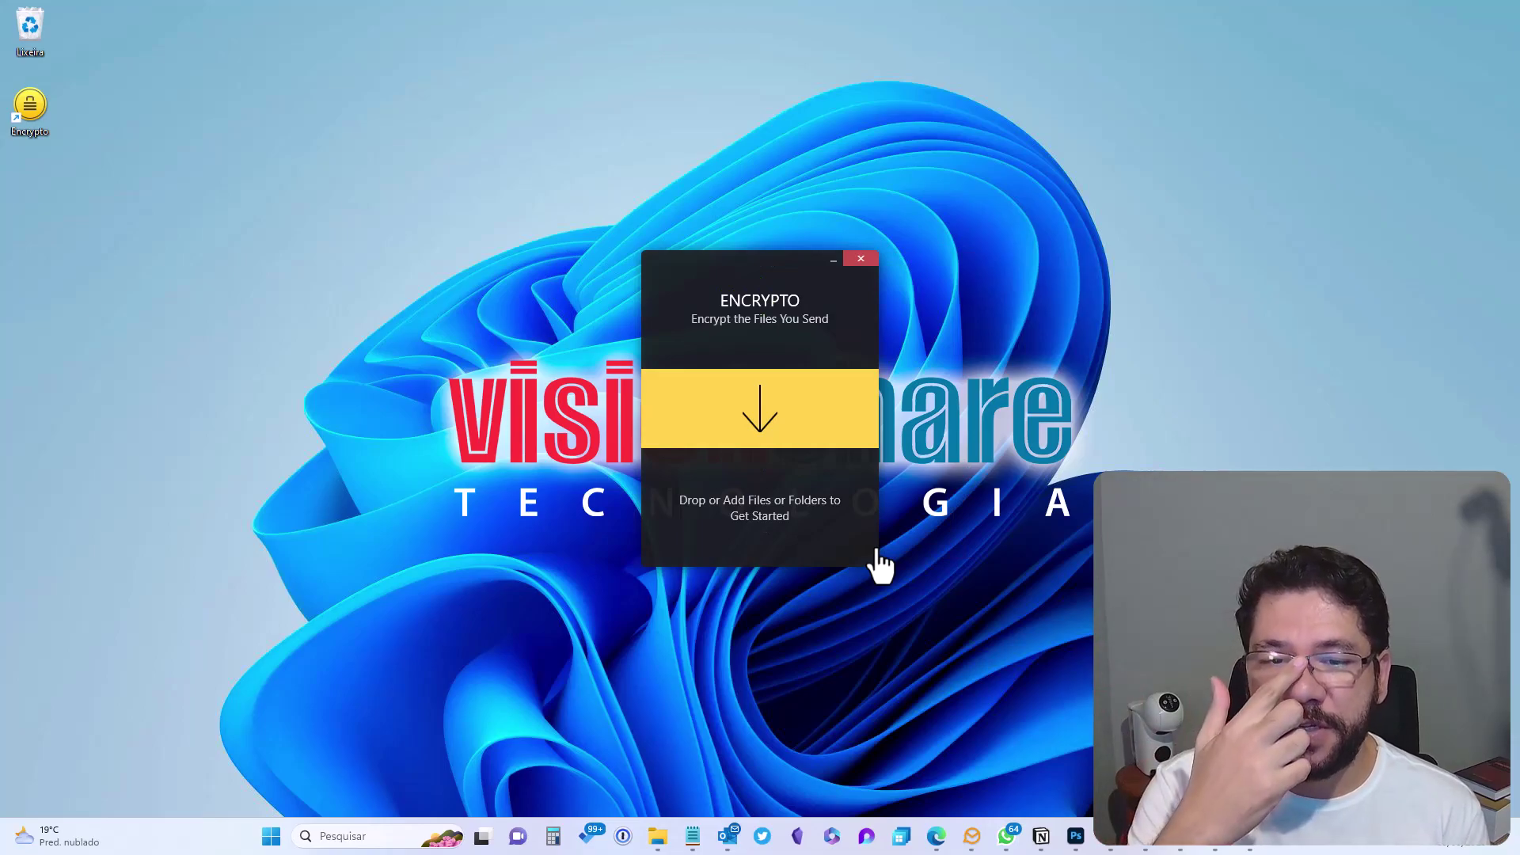
{"action": "mouse_move", "coordinate": [800, 401]}
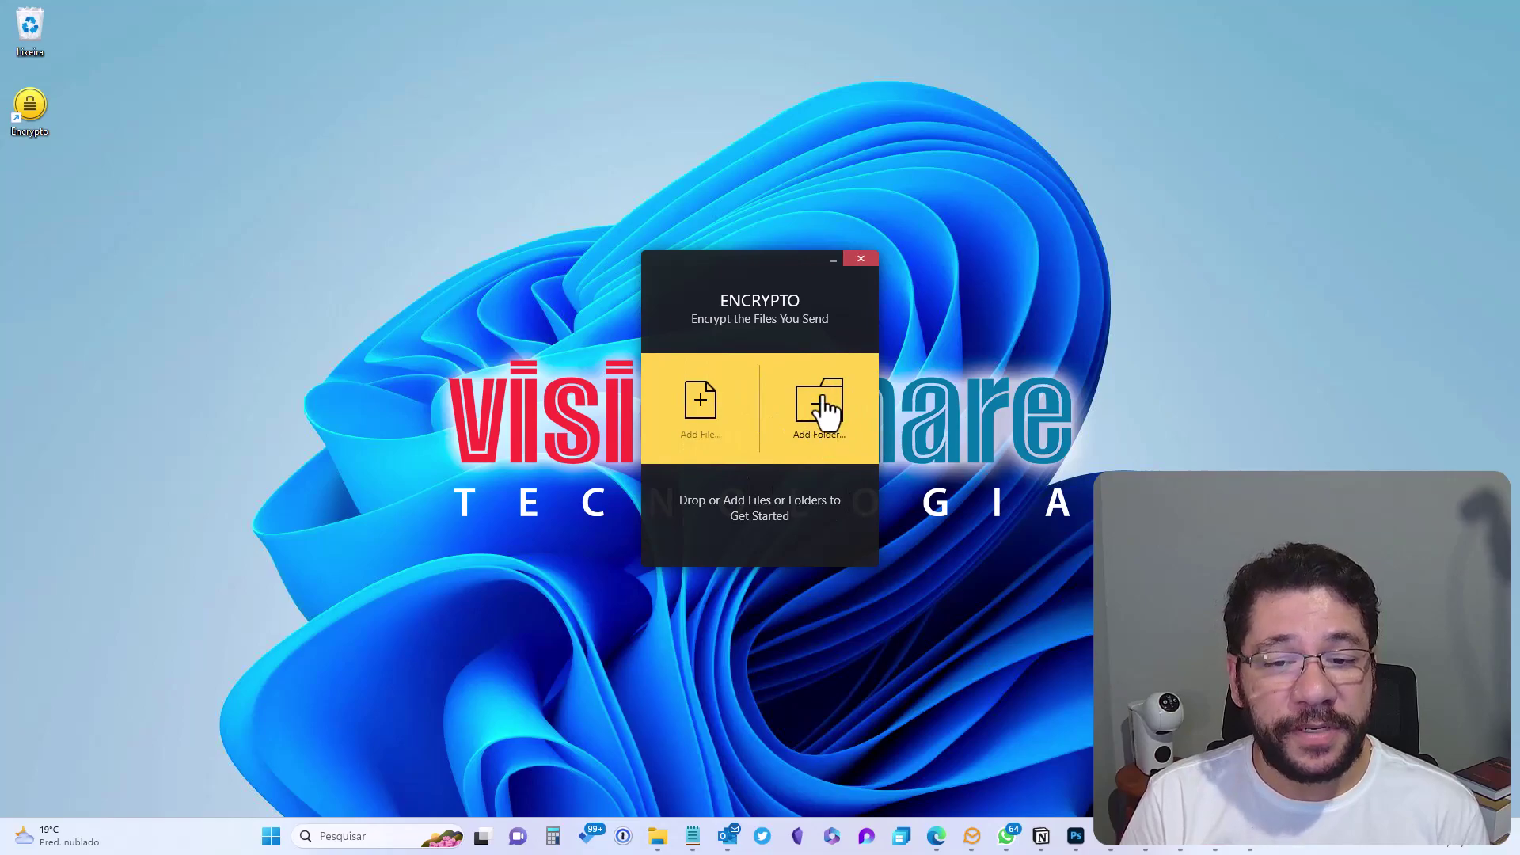
{"action": "left_click", "coordinate": [710, 427]}
{"action": "left_click", "coordinate": [1361, 245]}
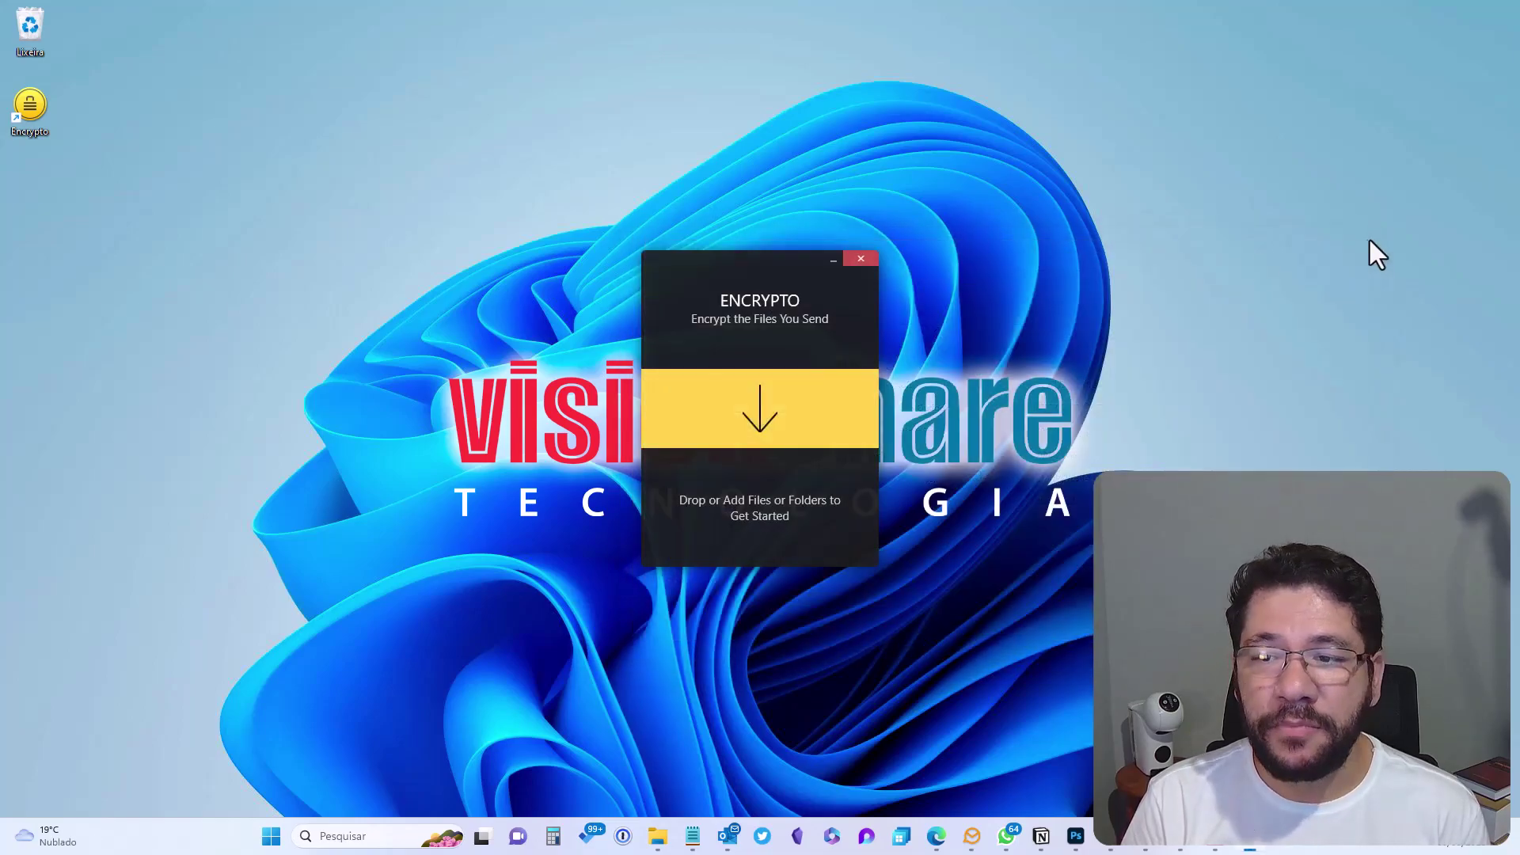
{"action": "left_click", "coordinate": [824, 401]}
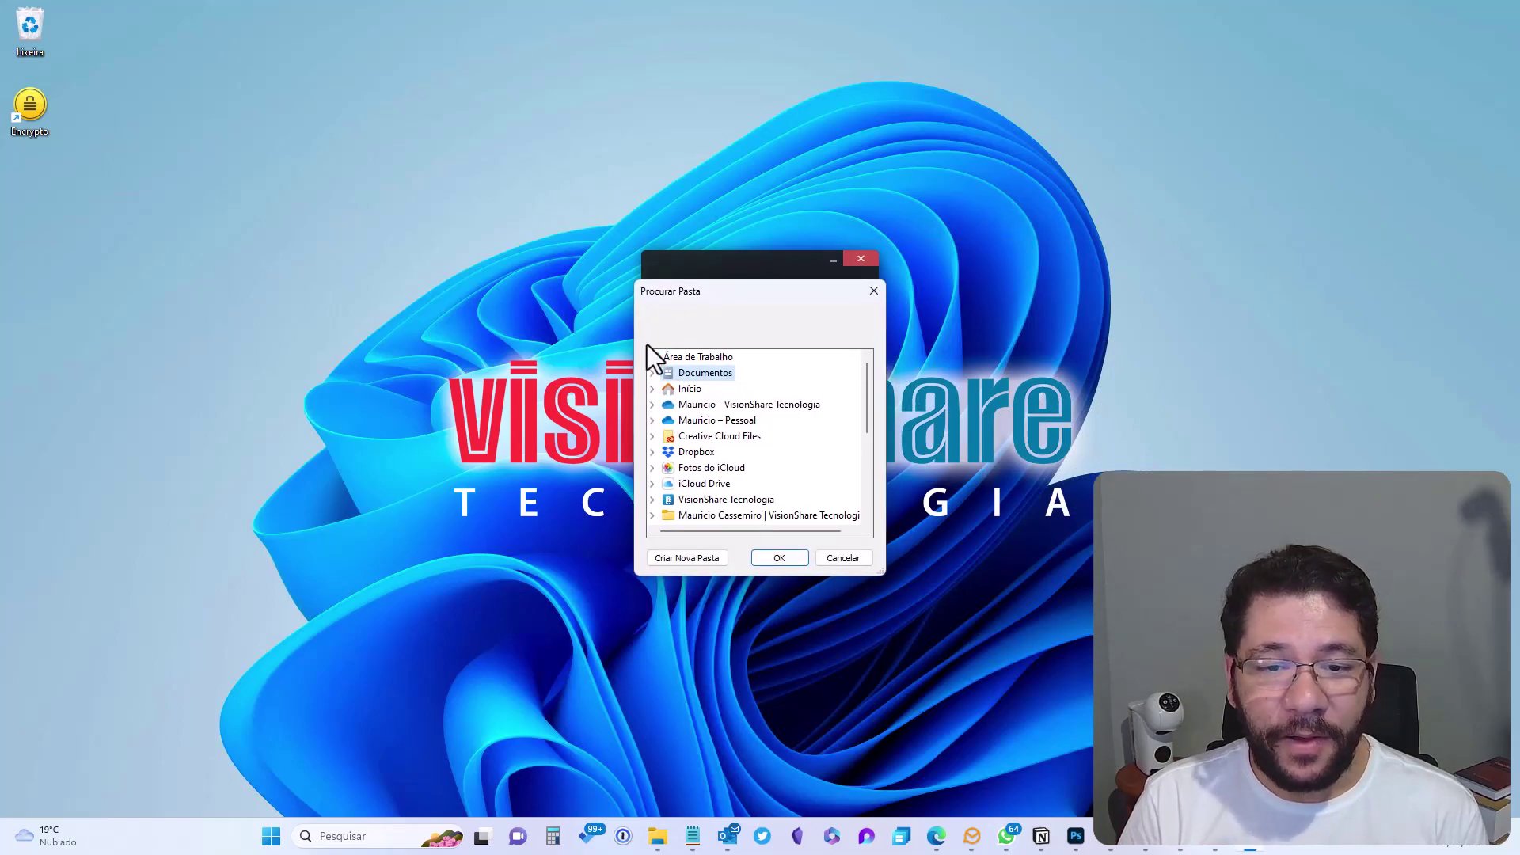
{"action": "left_click", "coordinate": [874, 290]}
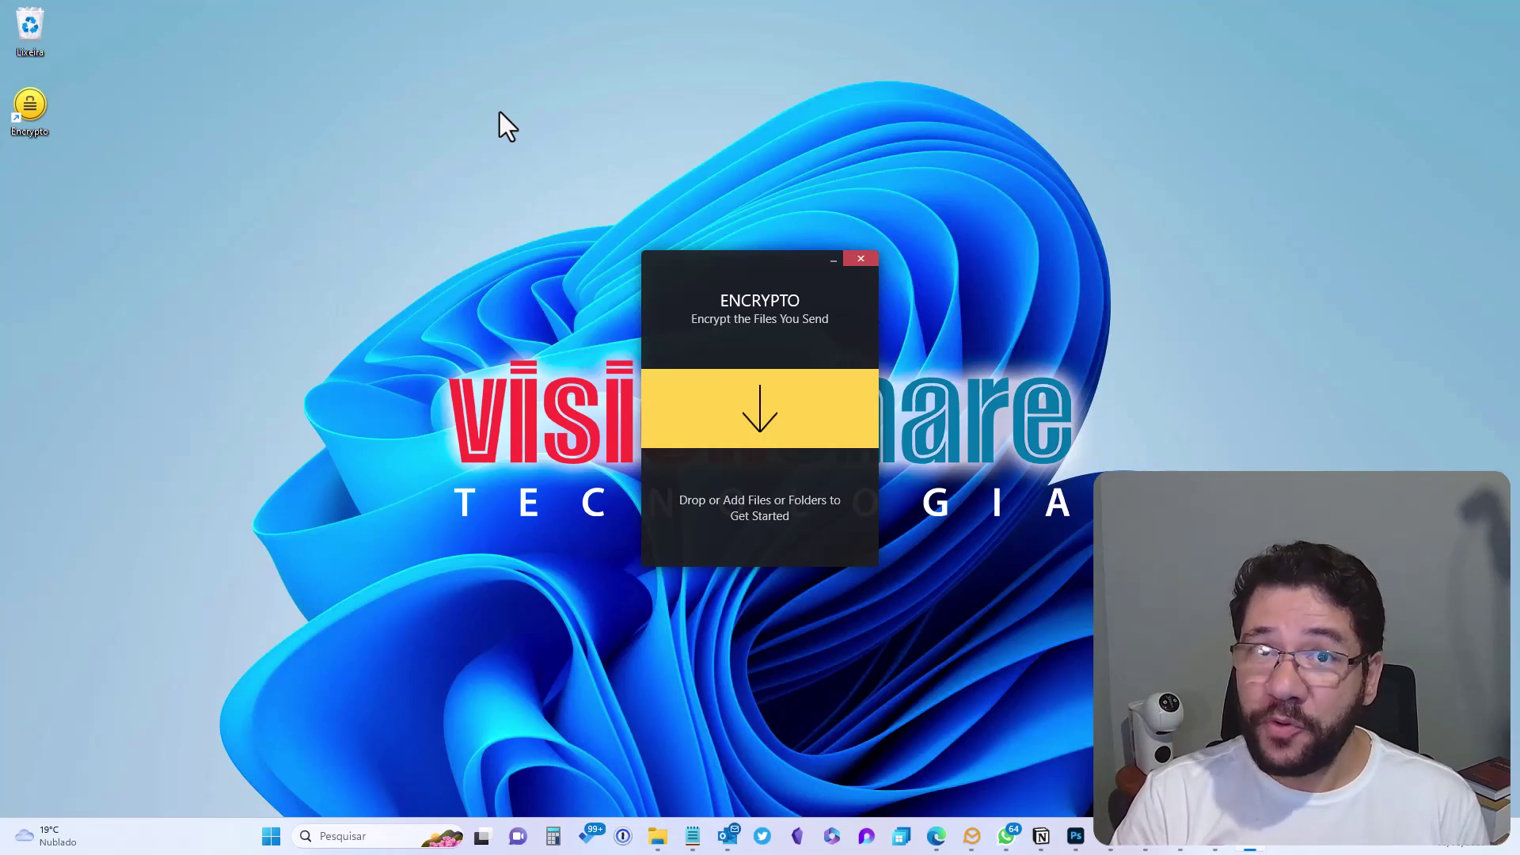
Launch Excel from Windows search and reposition its window
{"action": "key", "text": "super"}
{"action": "type", "text": "excel"}
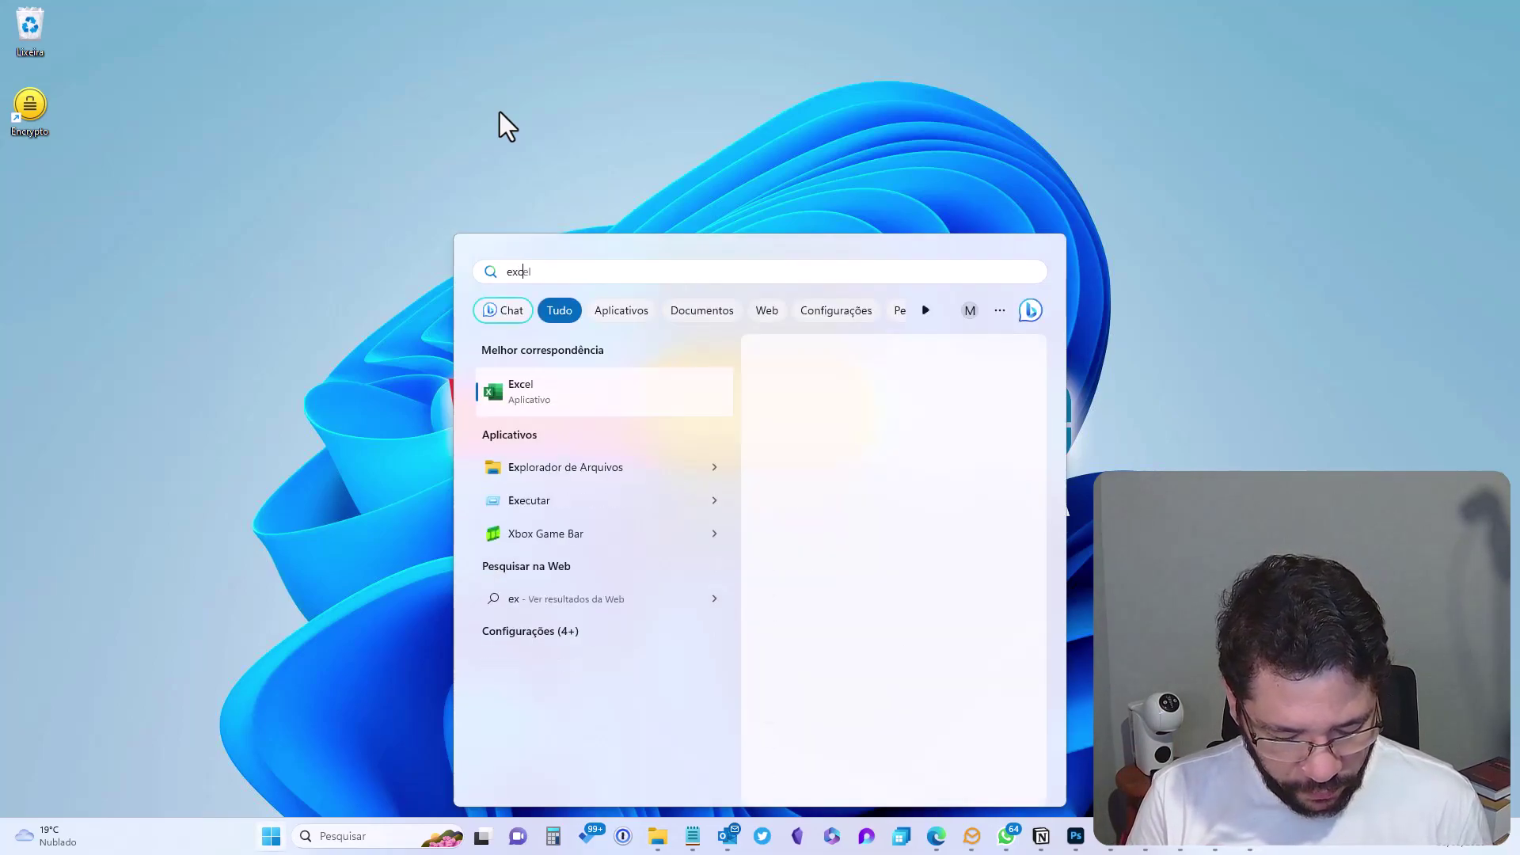
{"action": "key", "text": "Escape"}
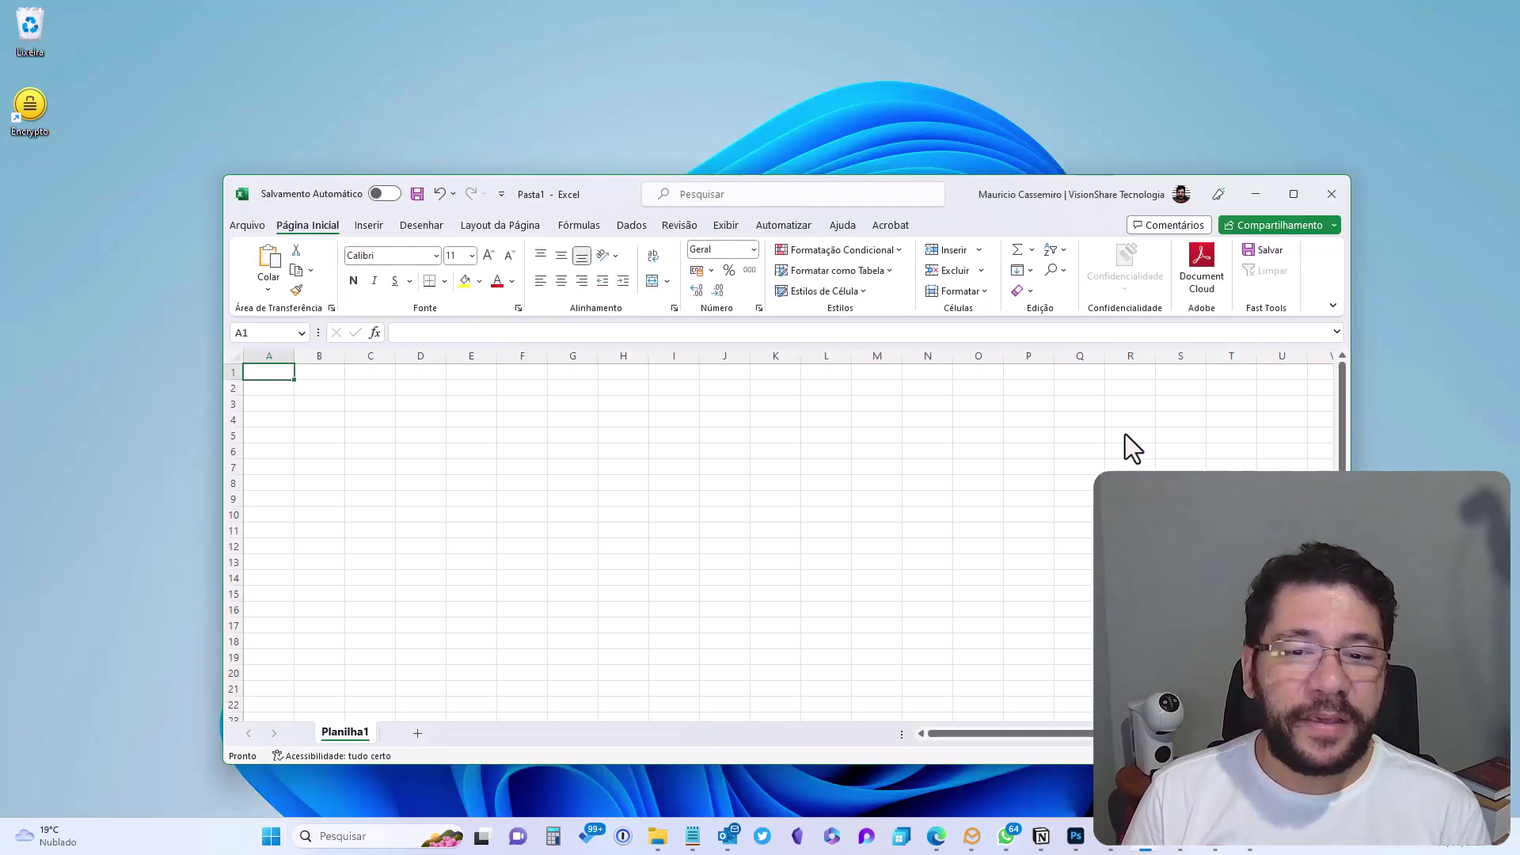
{"action": "left_click_drag", "start_coordinate": [960, 188], "coordinate": [949, 201]}
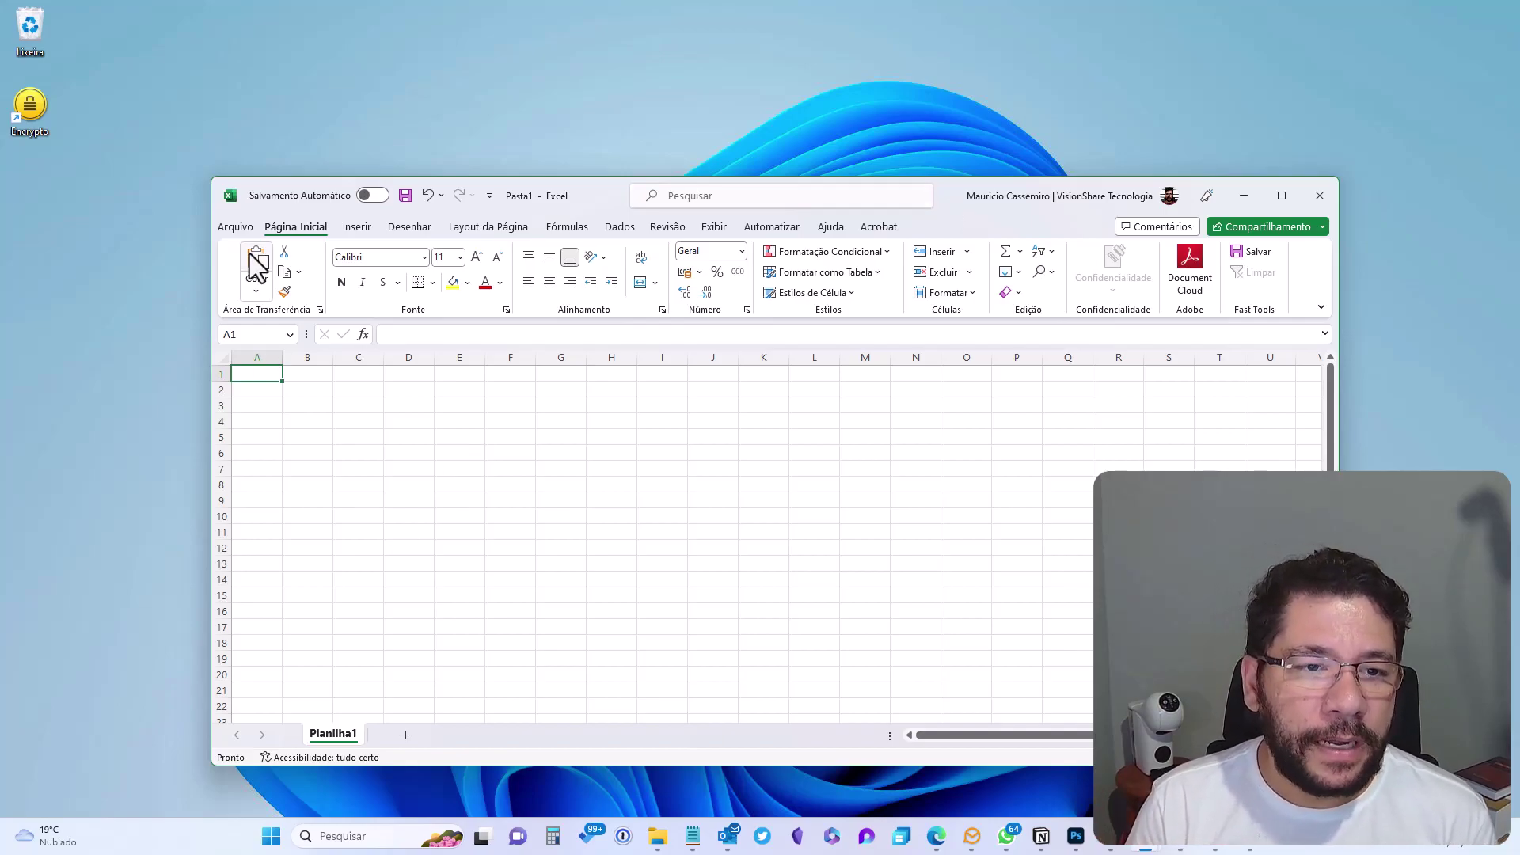
Create a workbook from the 'Planejador de agenda semanal' template under Arquivo > Novo
{"action": "left_click", "coordinate": [236, 228]}
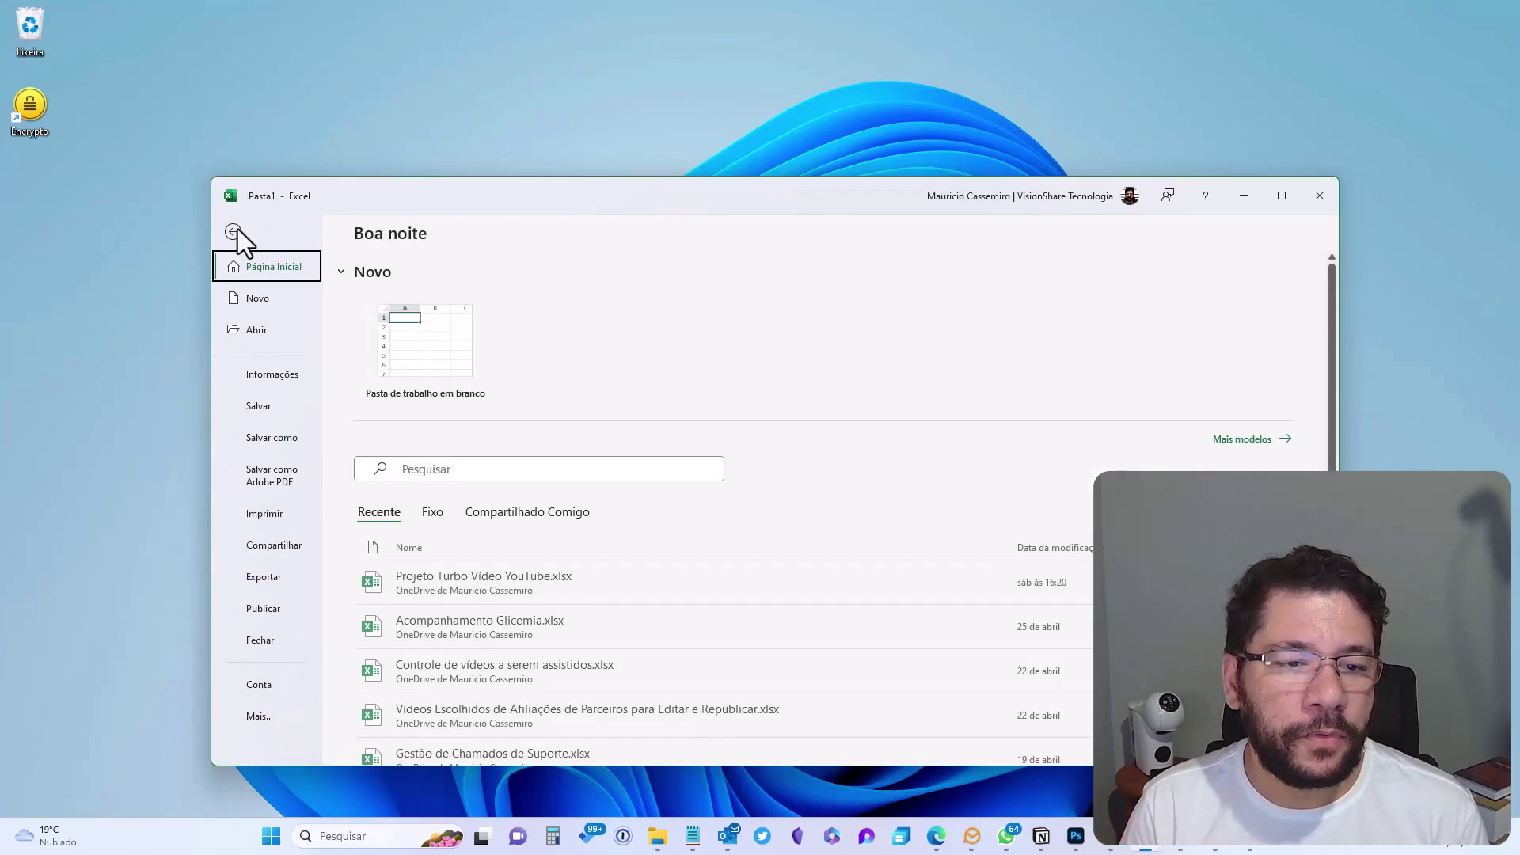
{"action": "left_click", "coordinate": [269, 301]}
{"action": "scroll", "coordinate": [838, 713], "scroll_direction": "down", "scroll_amount": 4}
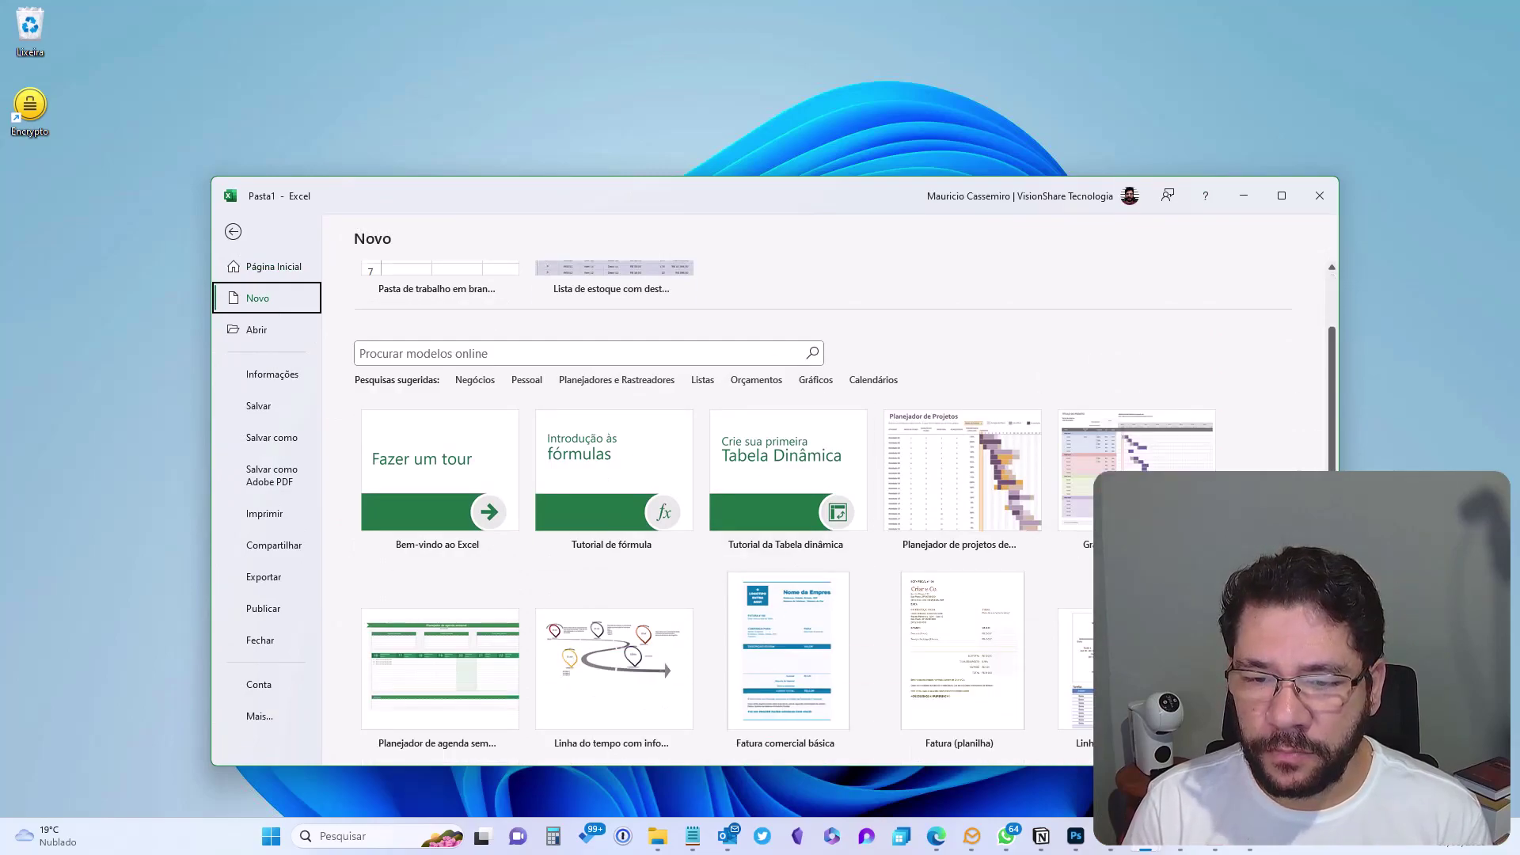
{"action": "key", "text": "Tab"}
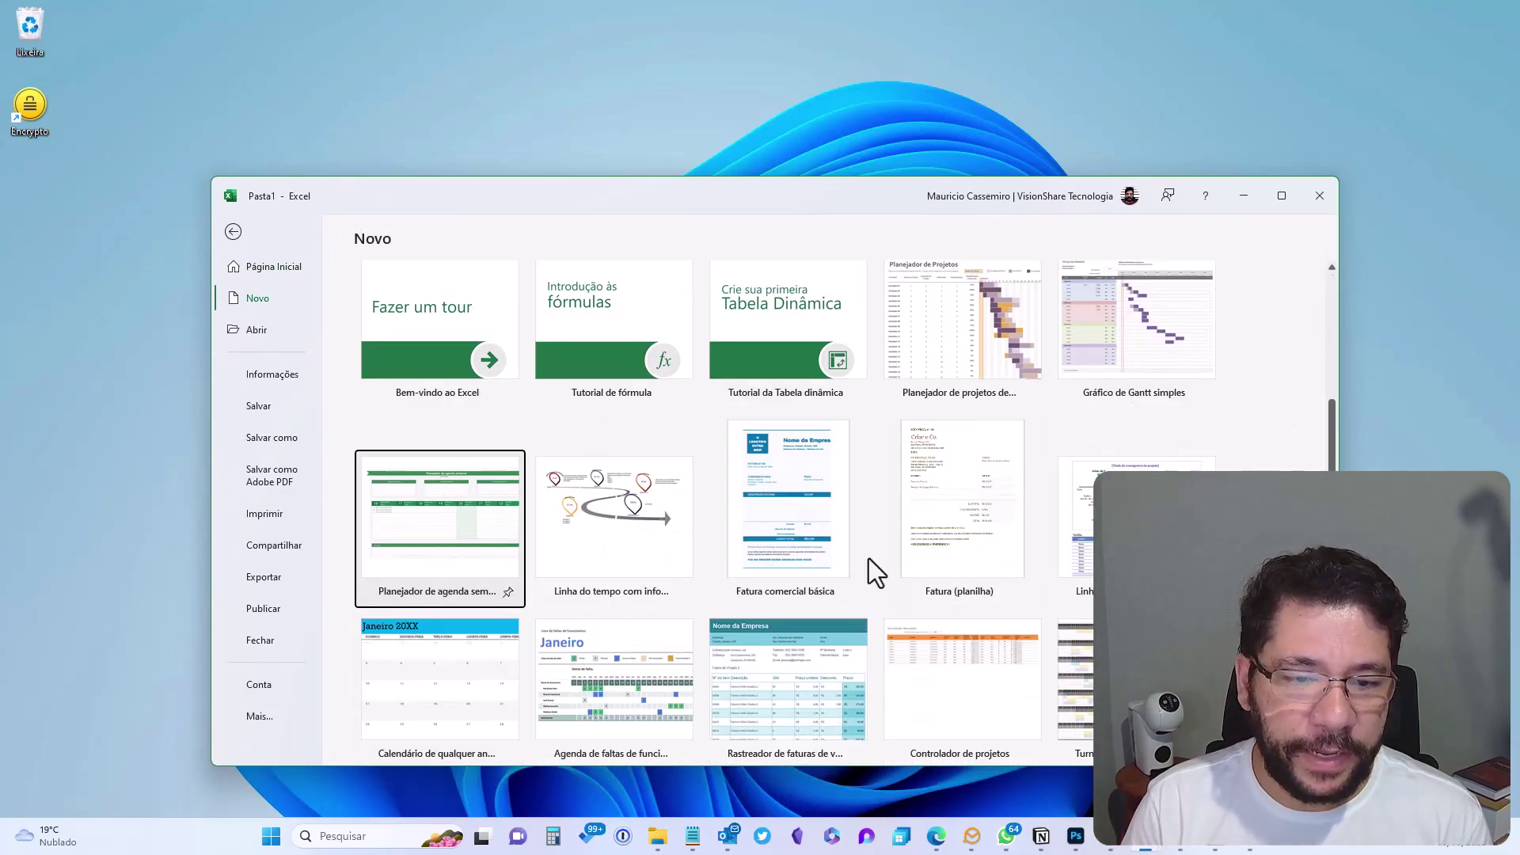
{"action": "key", "text": "Return"}
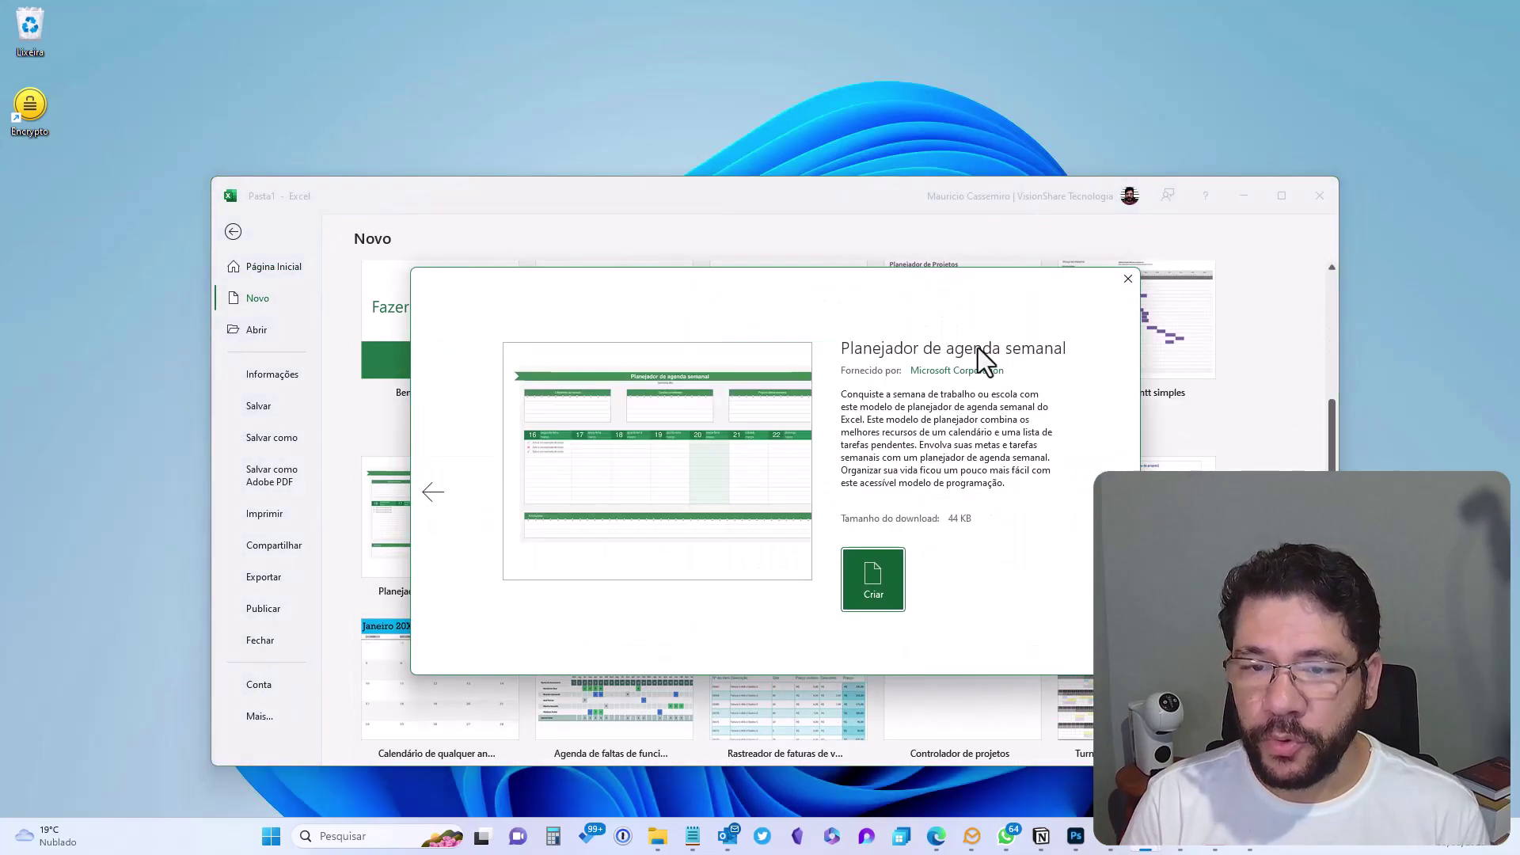
{"action": "left_click", "coordinate": [872, 586]}
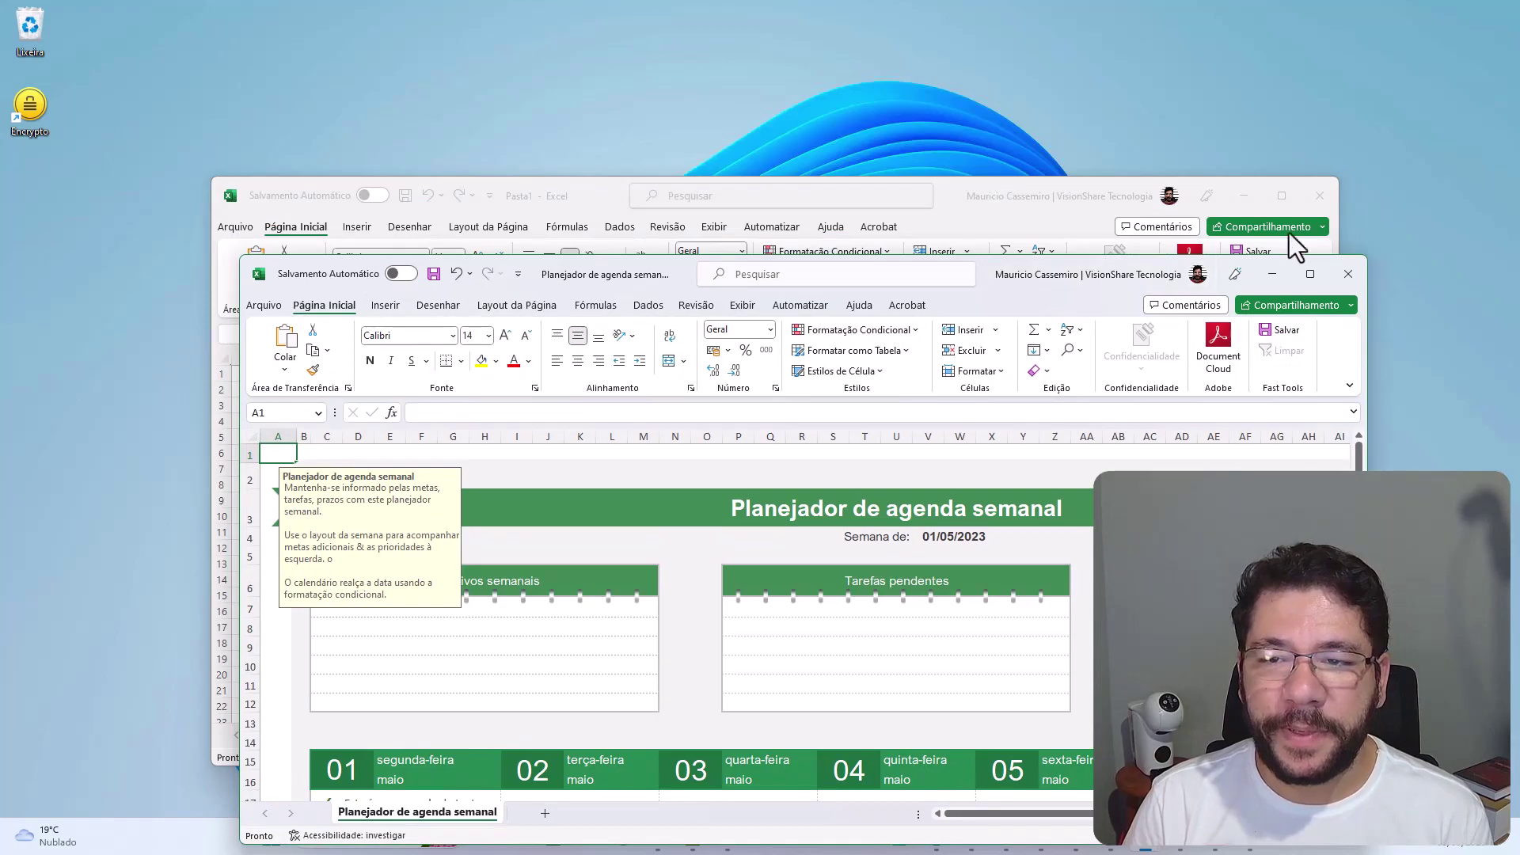
Close the blank workbook, save the planner to Área de Trabalho as 'Planilha Exemplo', and exit Excel
{"action": "left_click", "coordinate": [1318, 193]}
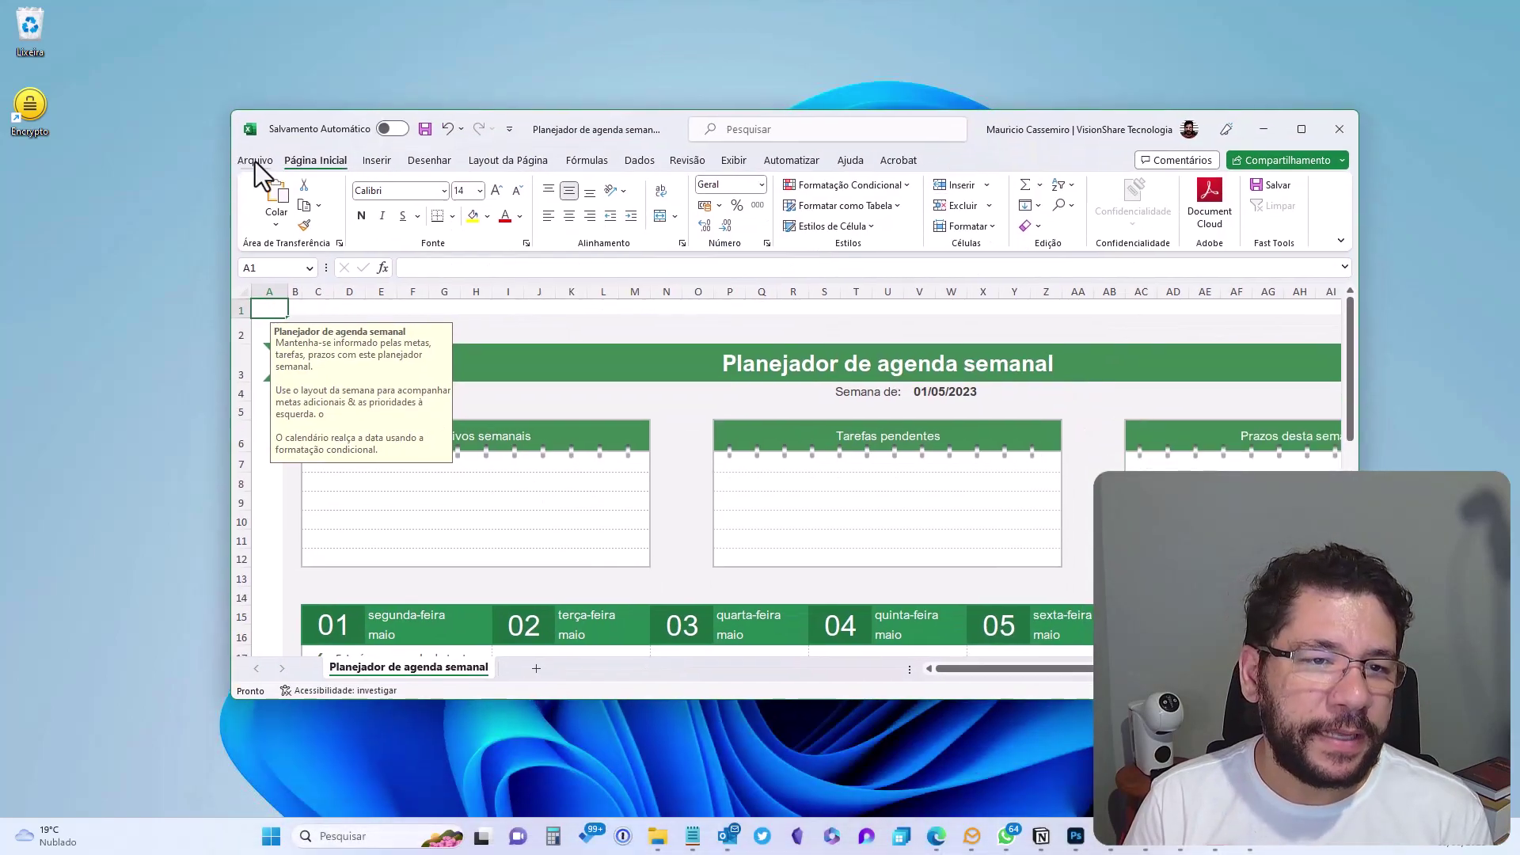
{"action": "left_click", "coordinate": [255, 161]}
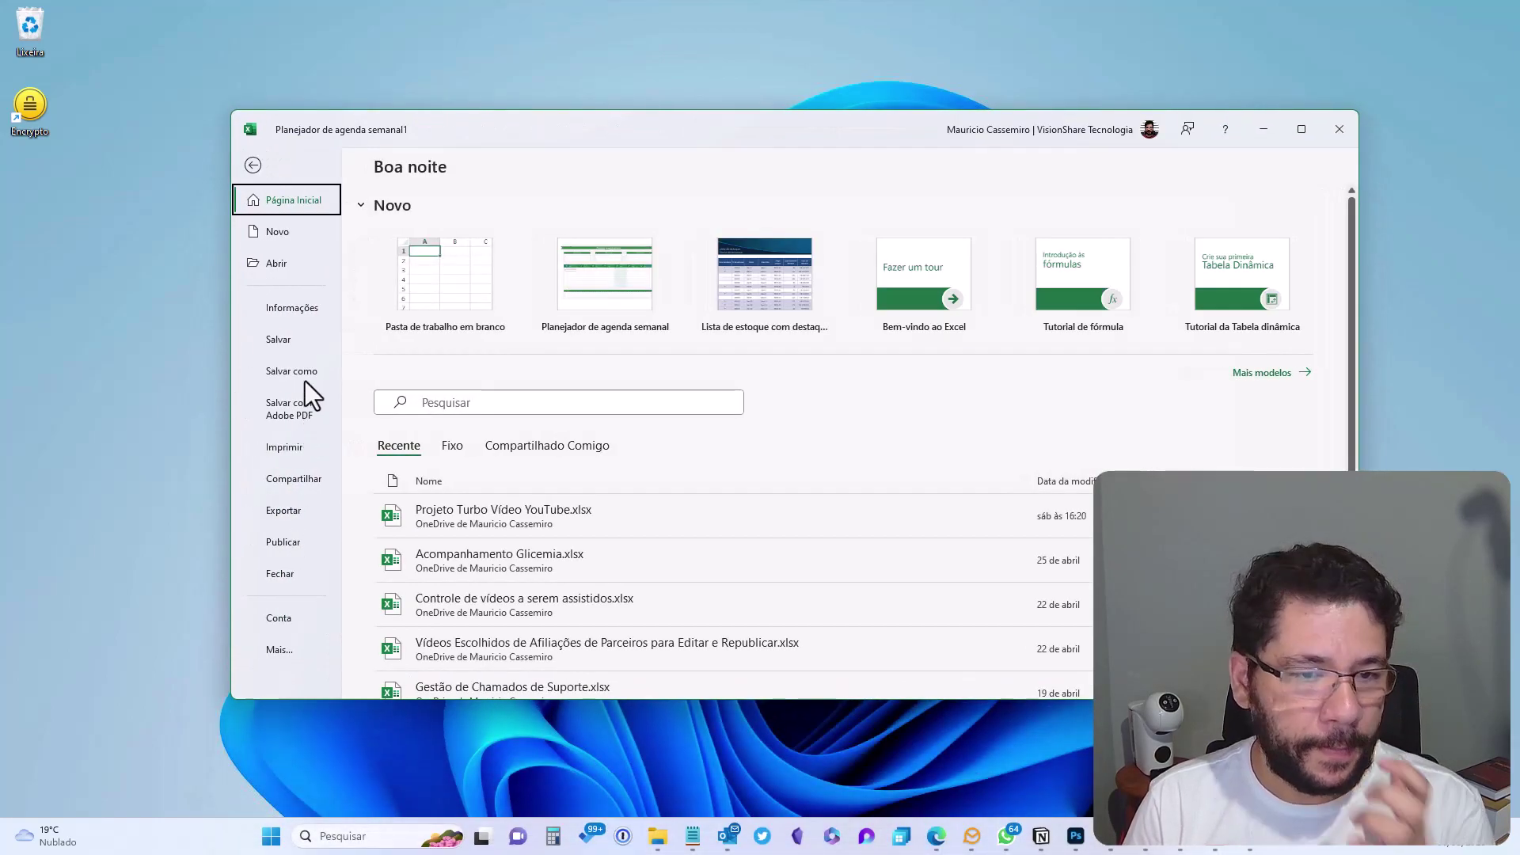
{"action": "left_click", "coordinate": [304, 374]}
{"action": "left_click", "coordinate": [507, 542]}
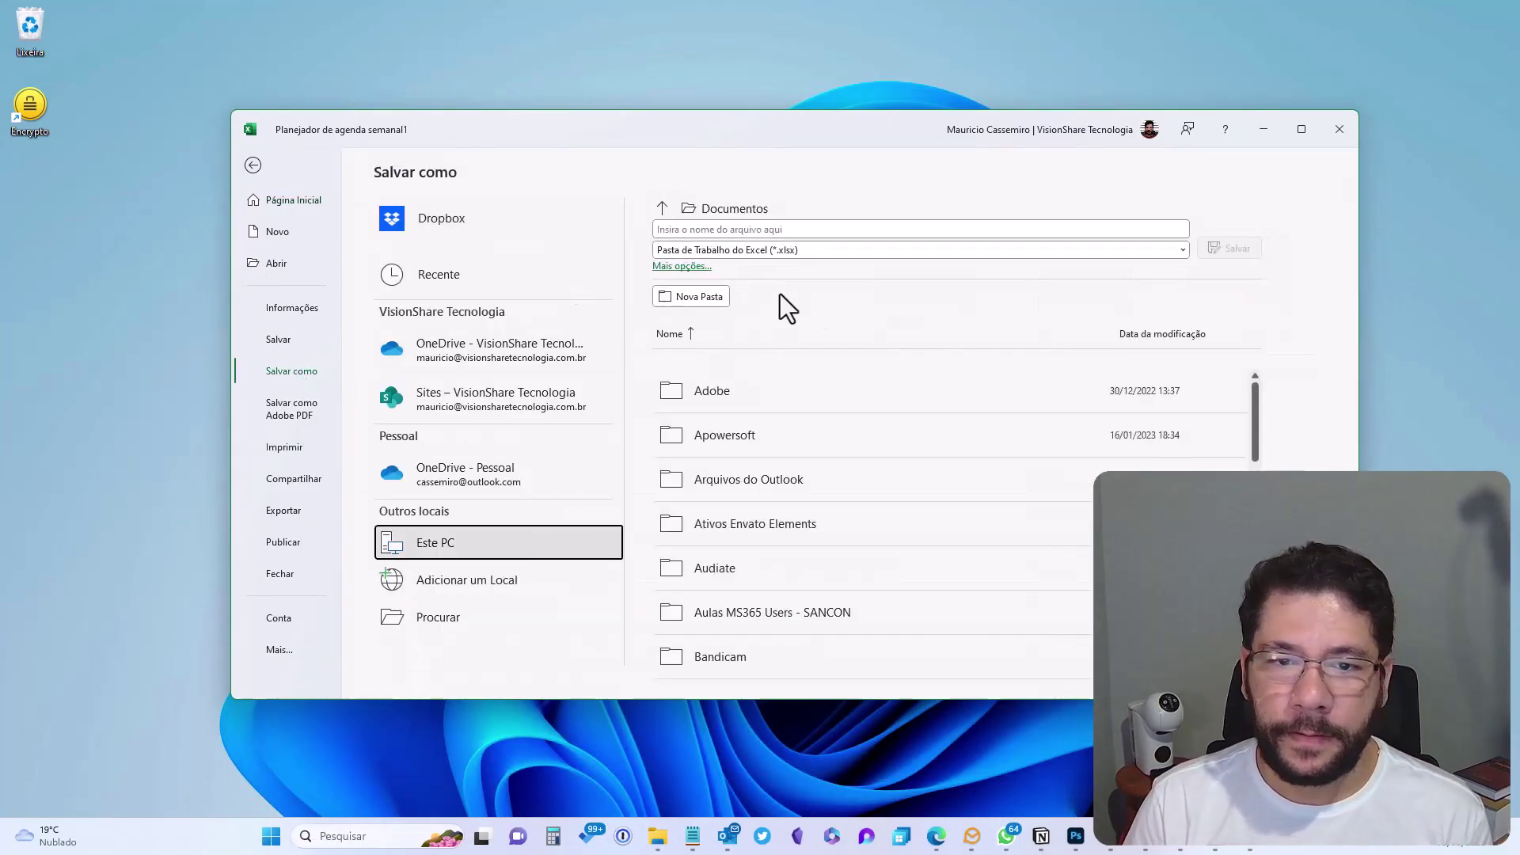
{"action": "left_click", "coordinate": [668, 208]}
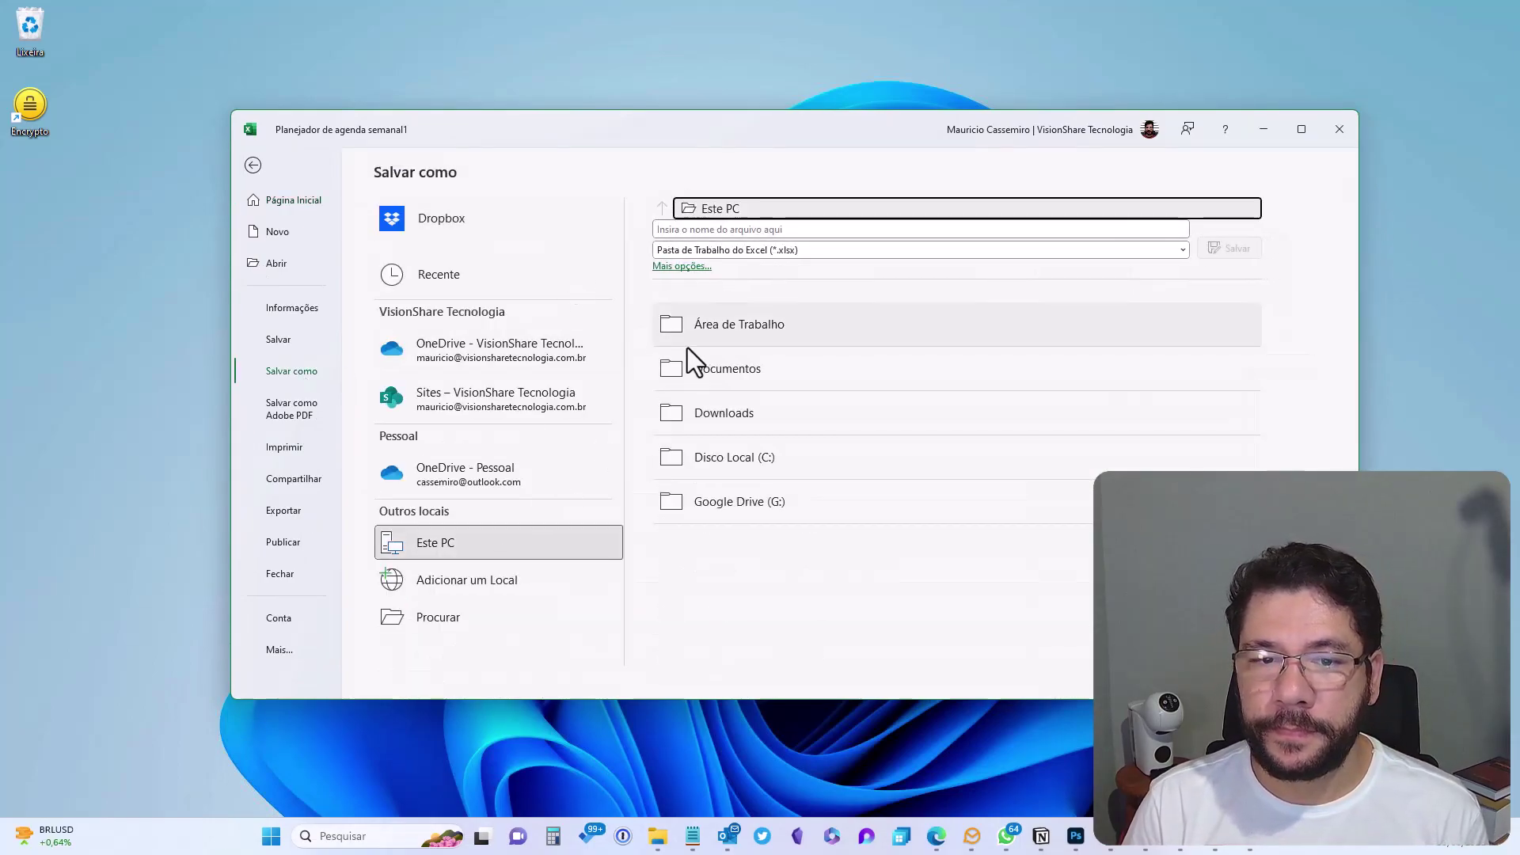
{"action": "left_click", "coordinate": [684, 340]}
{"action": "left_click", "coordinate": [690, 229]}
{"action": "type", "text": "Planilh"}
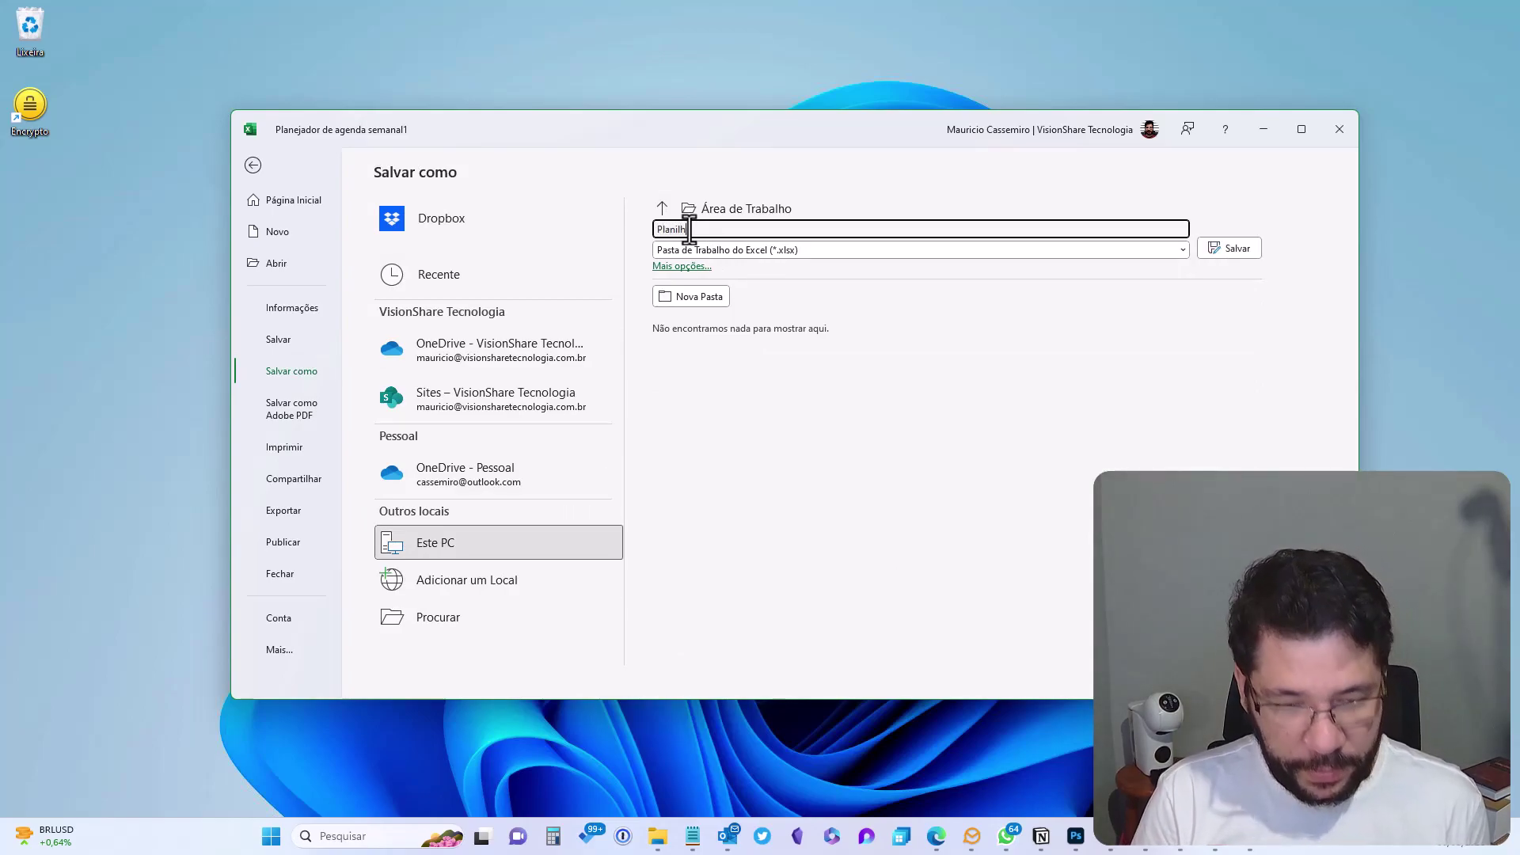
{"action": "type", "text": "a Exemplo"}
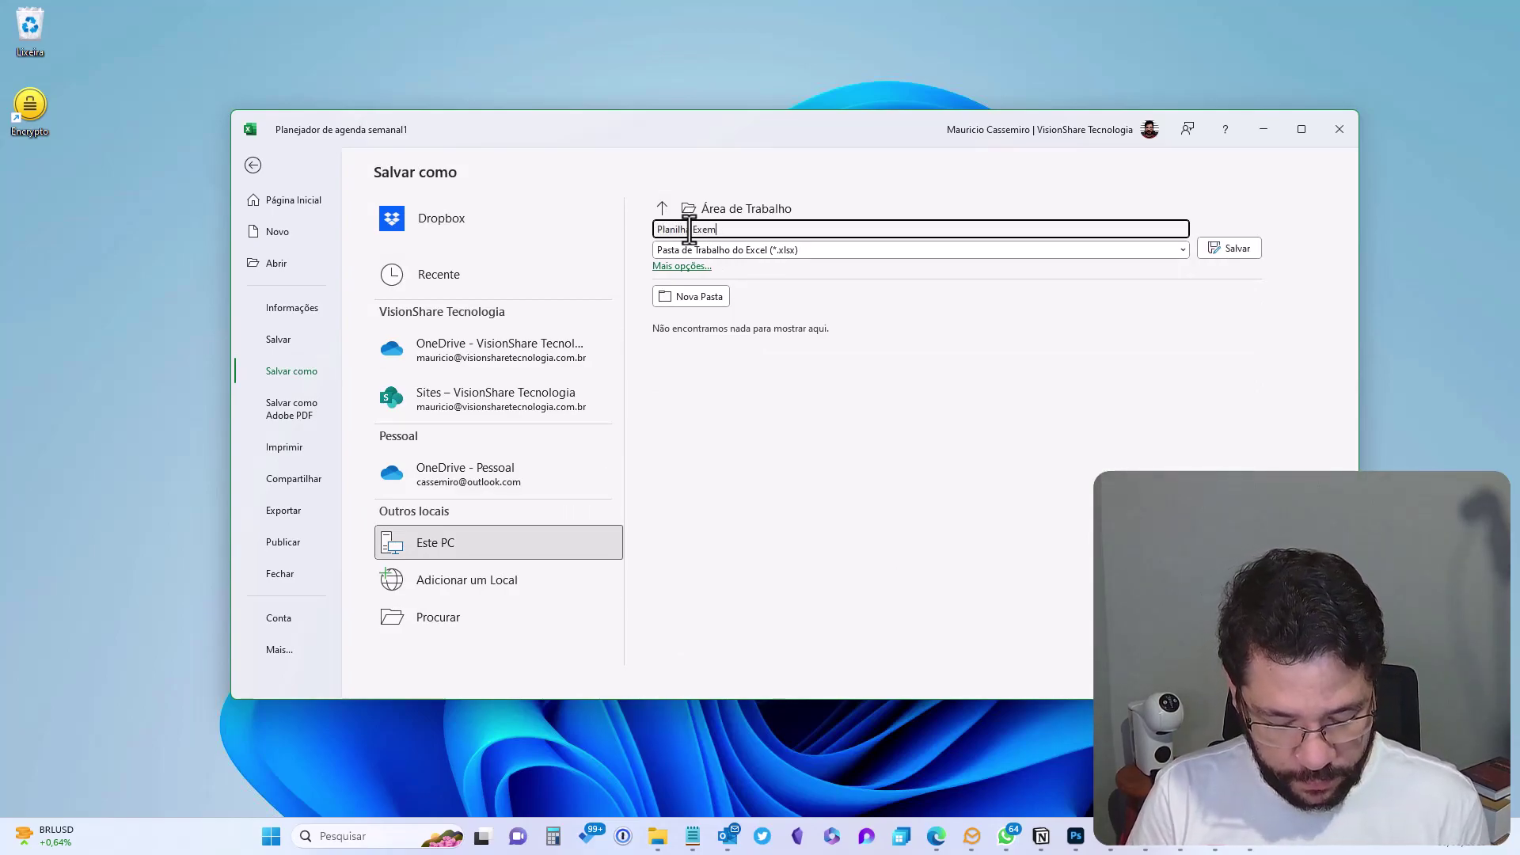
{"action": "left_click", "coordinate": [1235, 252]}
{"action": "left_click", "coordinate": [1340, 129]}
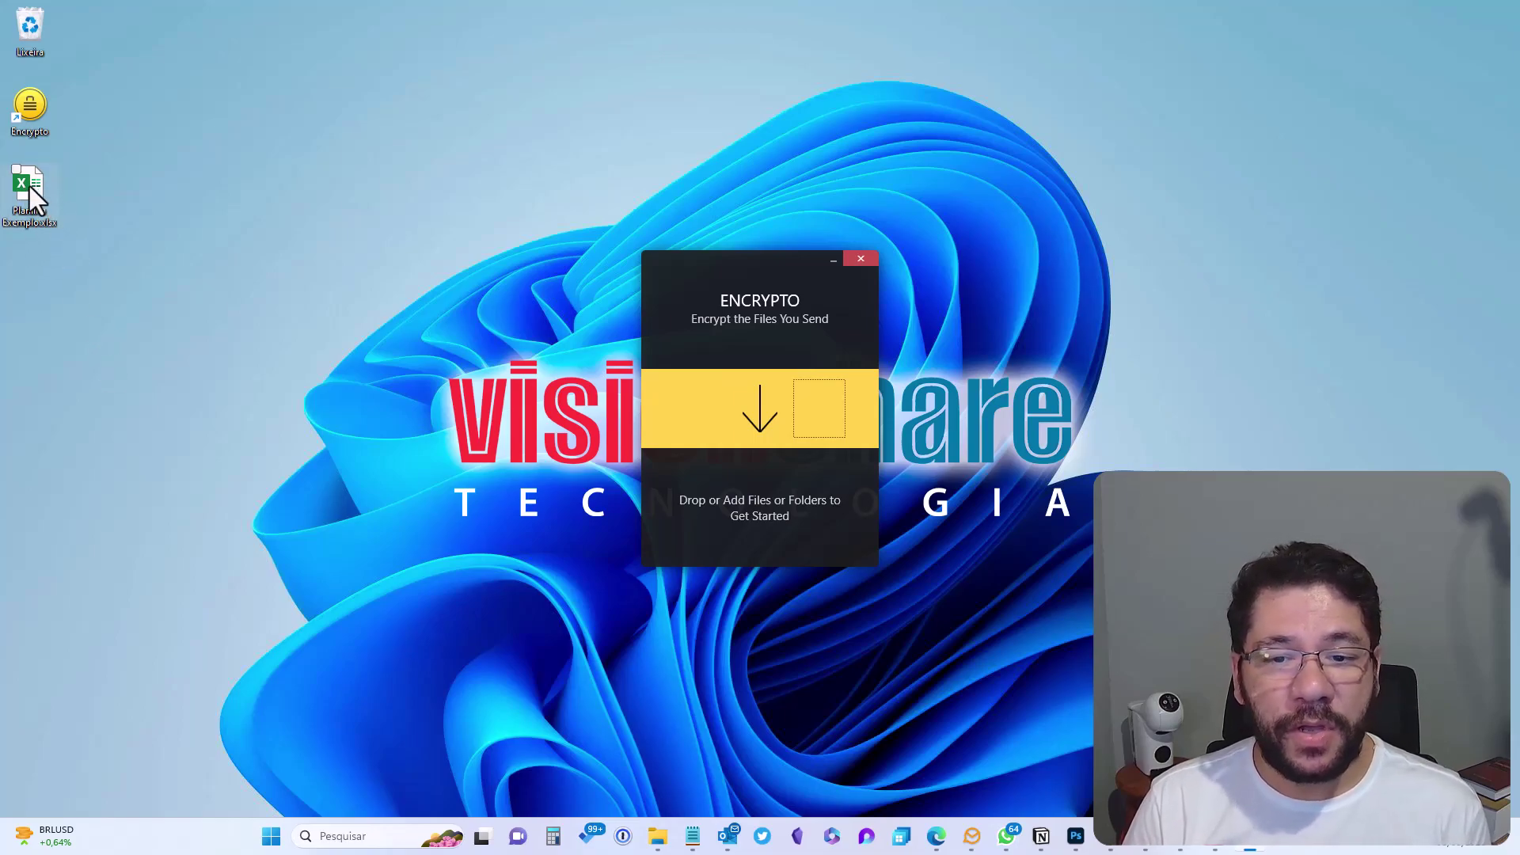
Drop 'Planilha Exemplo' into Encrypto, enter an encryption password, and encrypt it
{"action": "left_click_drag", "start_coordinate": [30, 187], "coordinate": [750, 409]}
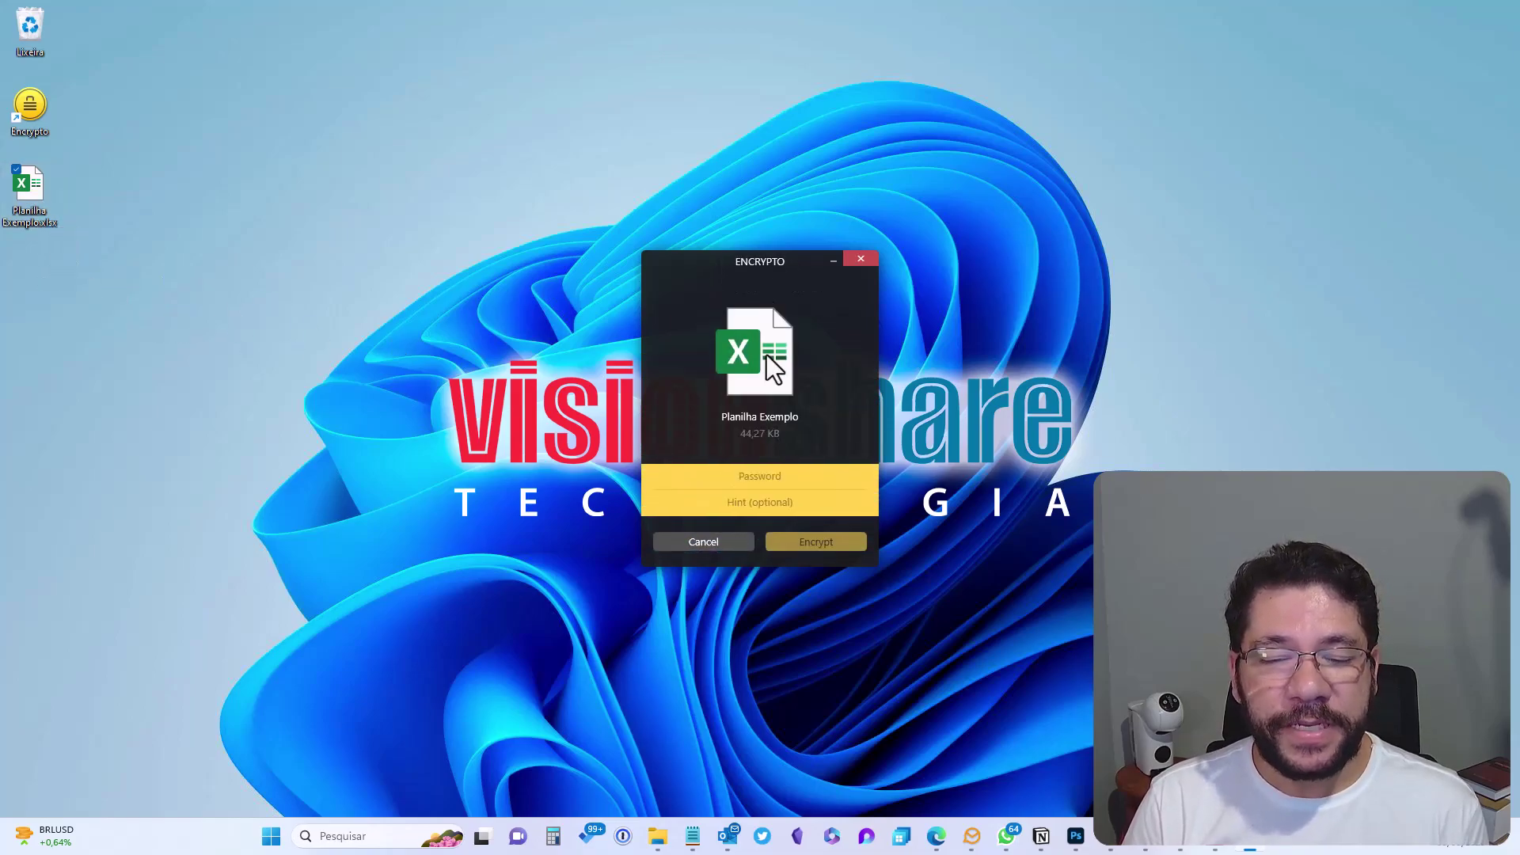
{"action": "left_click", "coordinate": [772, 478]}
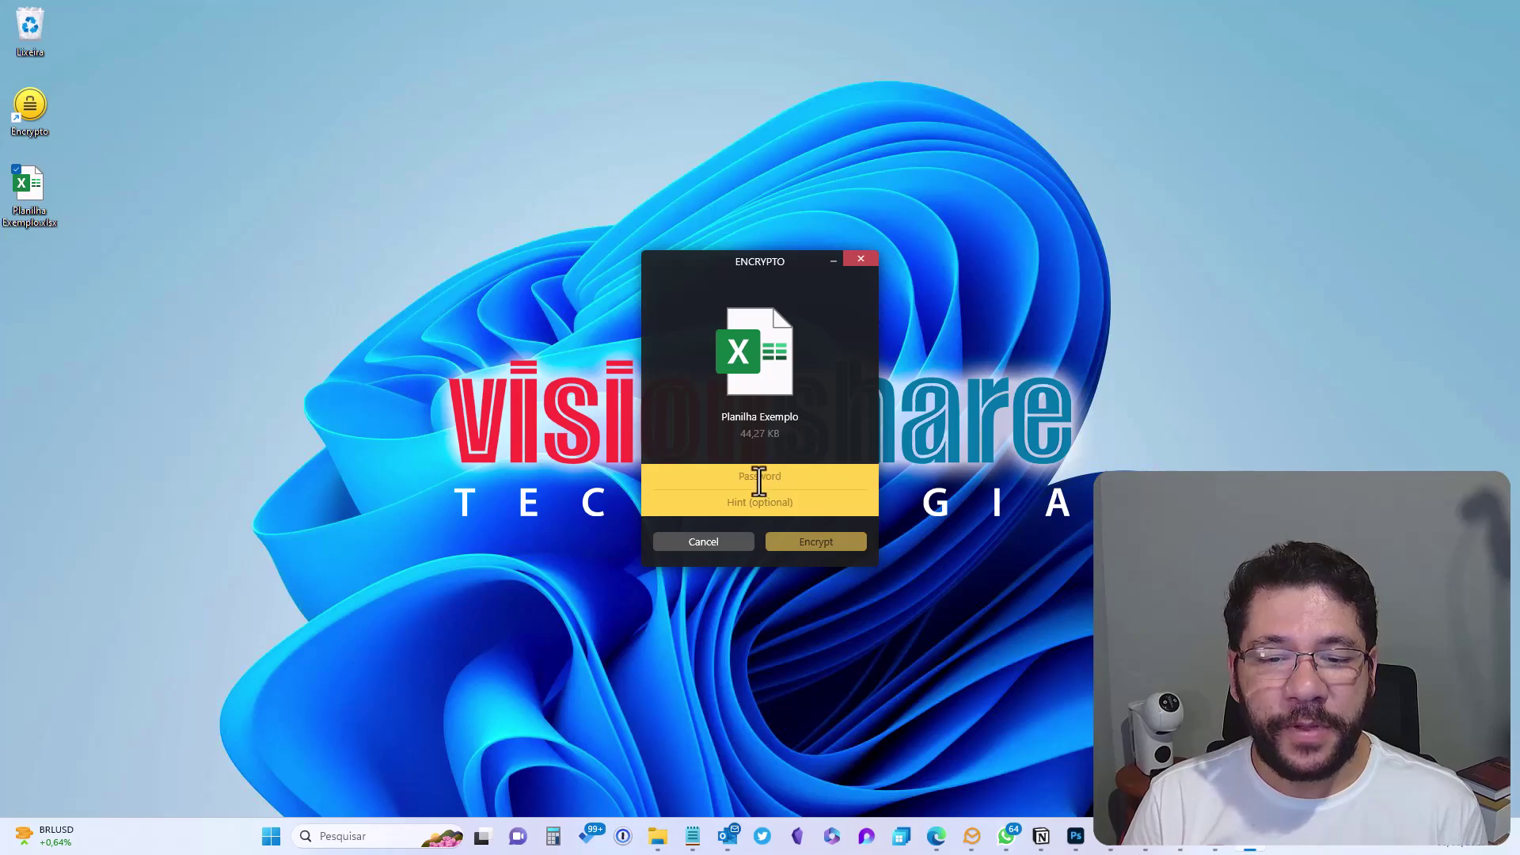
{"action": "type", "text": "123"}
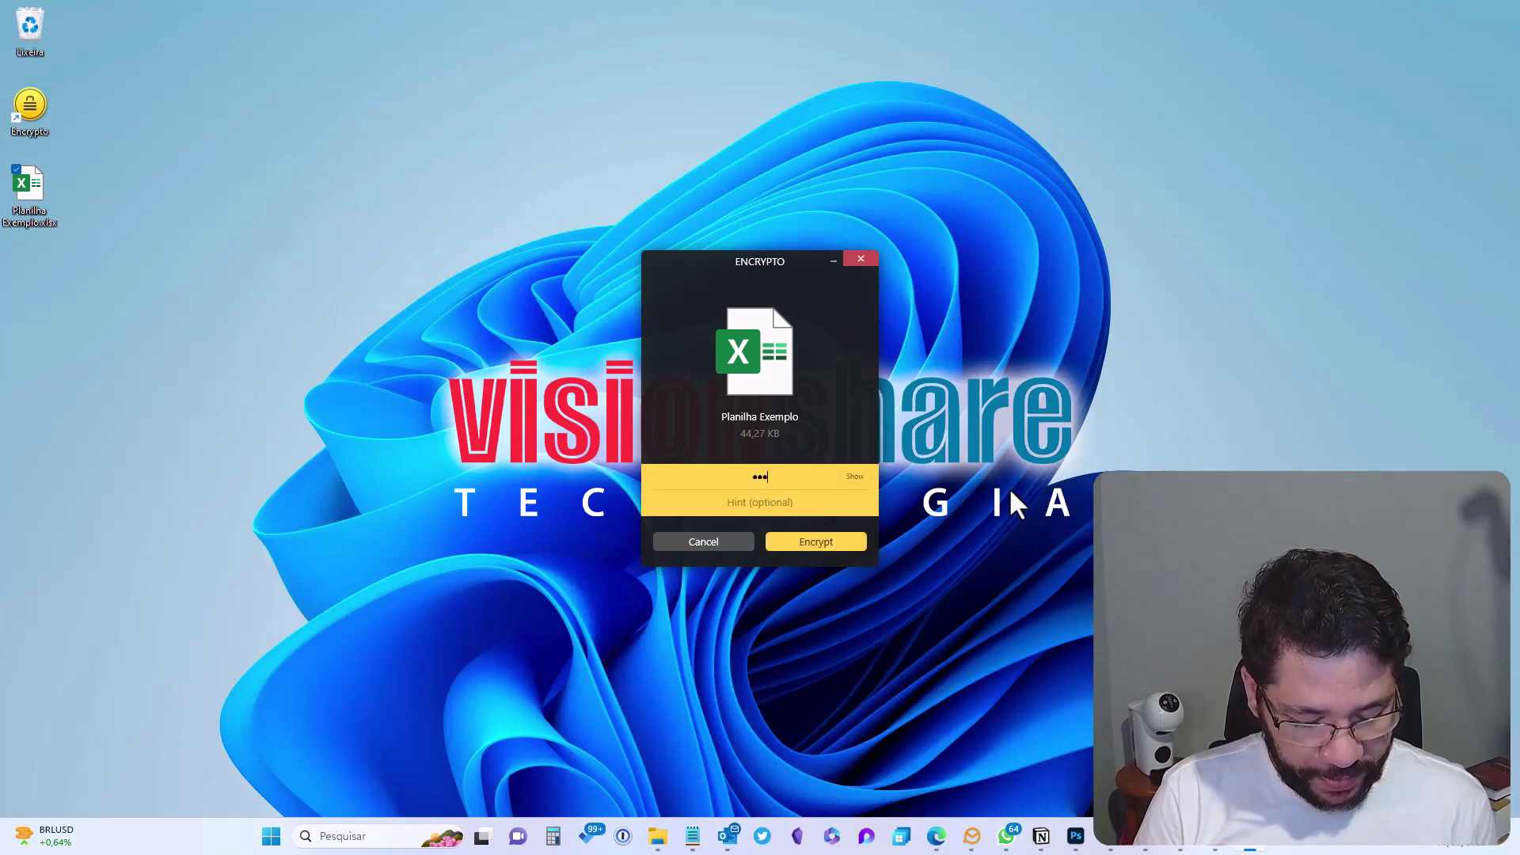
{"action": "type", "text": "45"}
{"action": "key", "text": "BackSpace"}
{"action": "key", "text": "BackSpace"}
{"action": "key", "text": "BackSpace"}
{"action": "key", "text": "BackSpace"}
{"action": "type", "text": "23456789012345"}
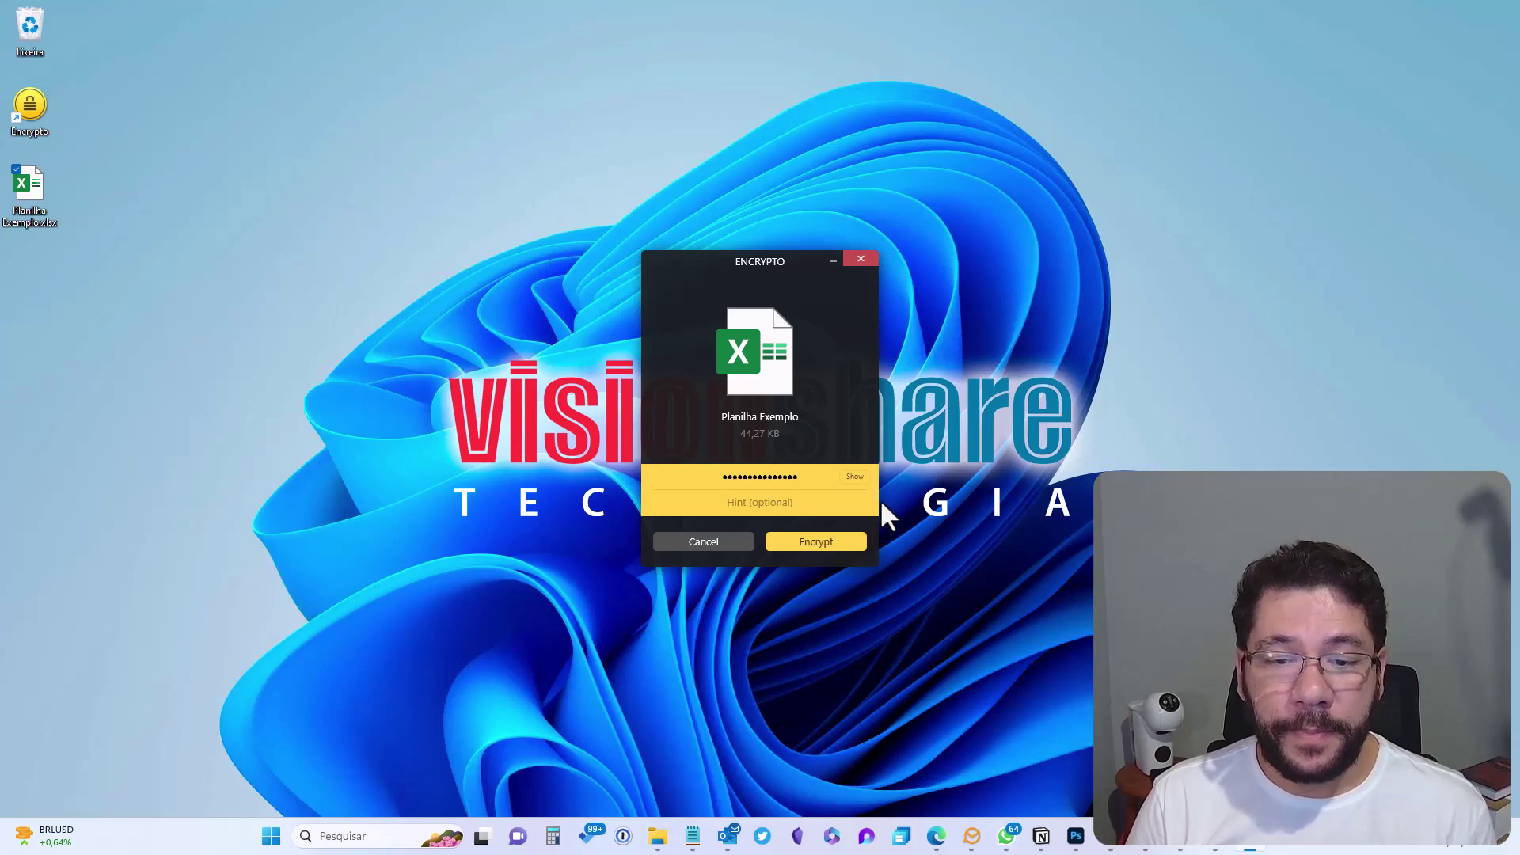
{"action": "left_click", "coordinate": [831, 544]}
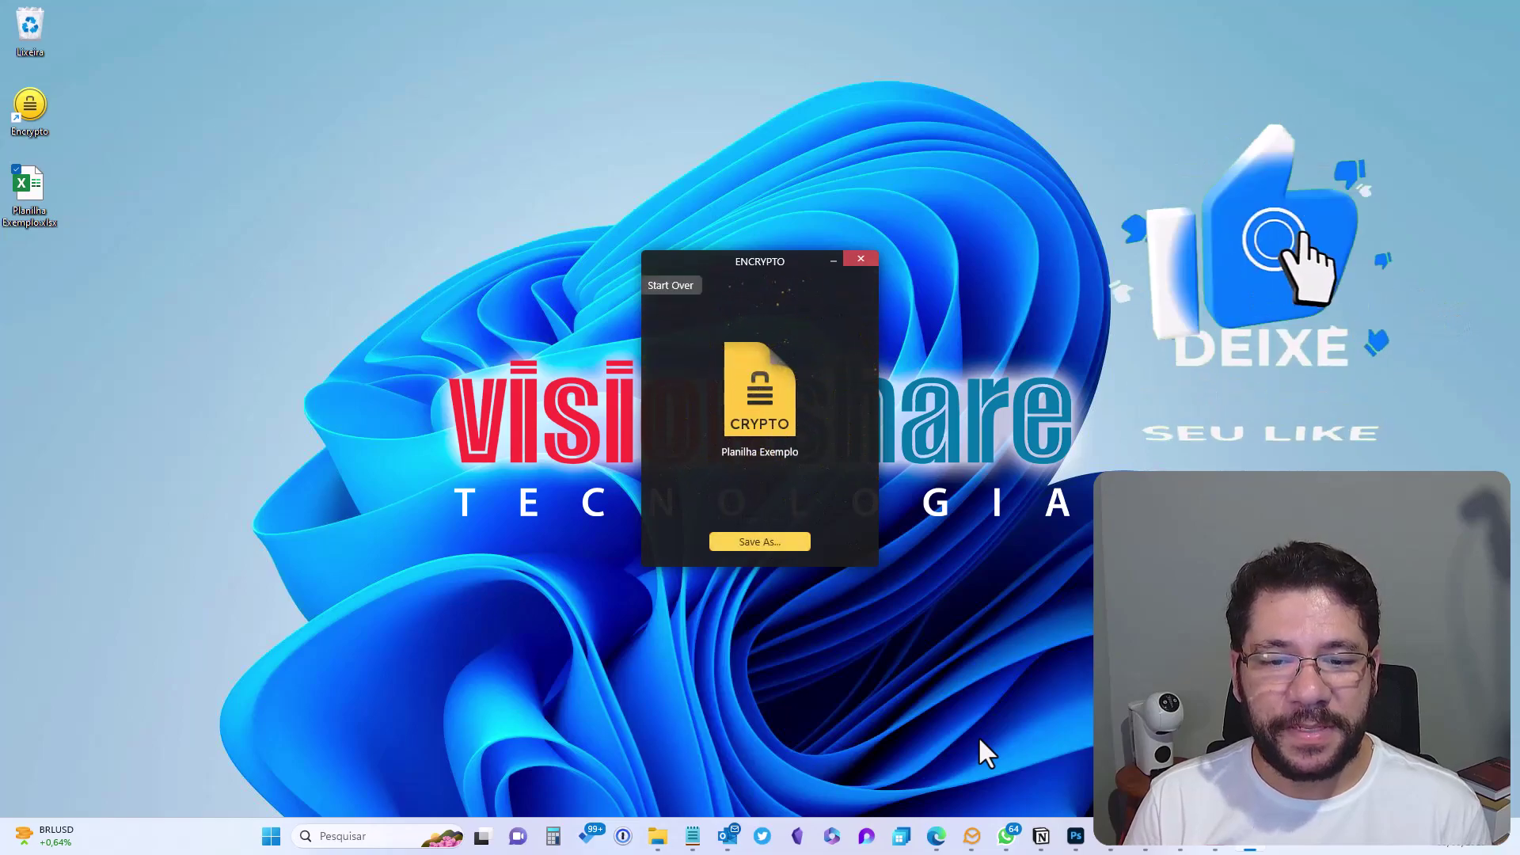
Save 'Planilha Exemplo.crypto' to Área de Trabalho and close Encrypto
{"action": "left_click", "coordinate": [763, 545]}
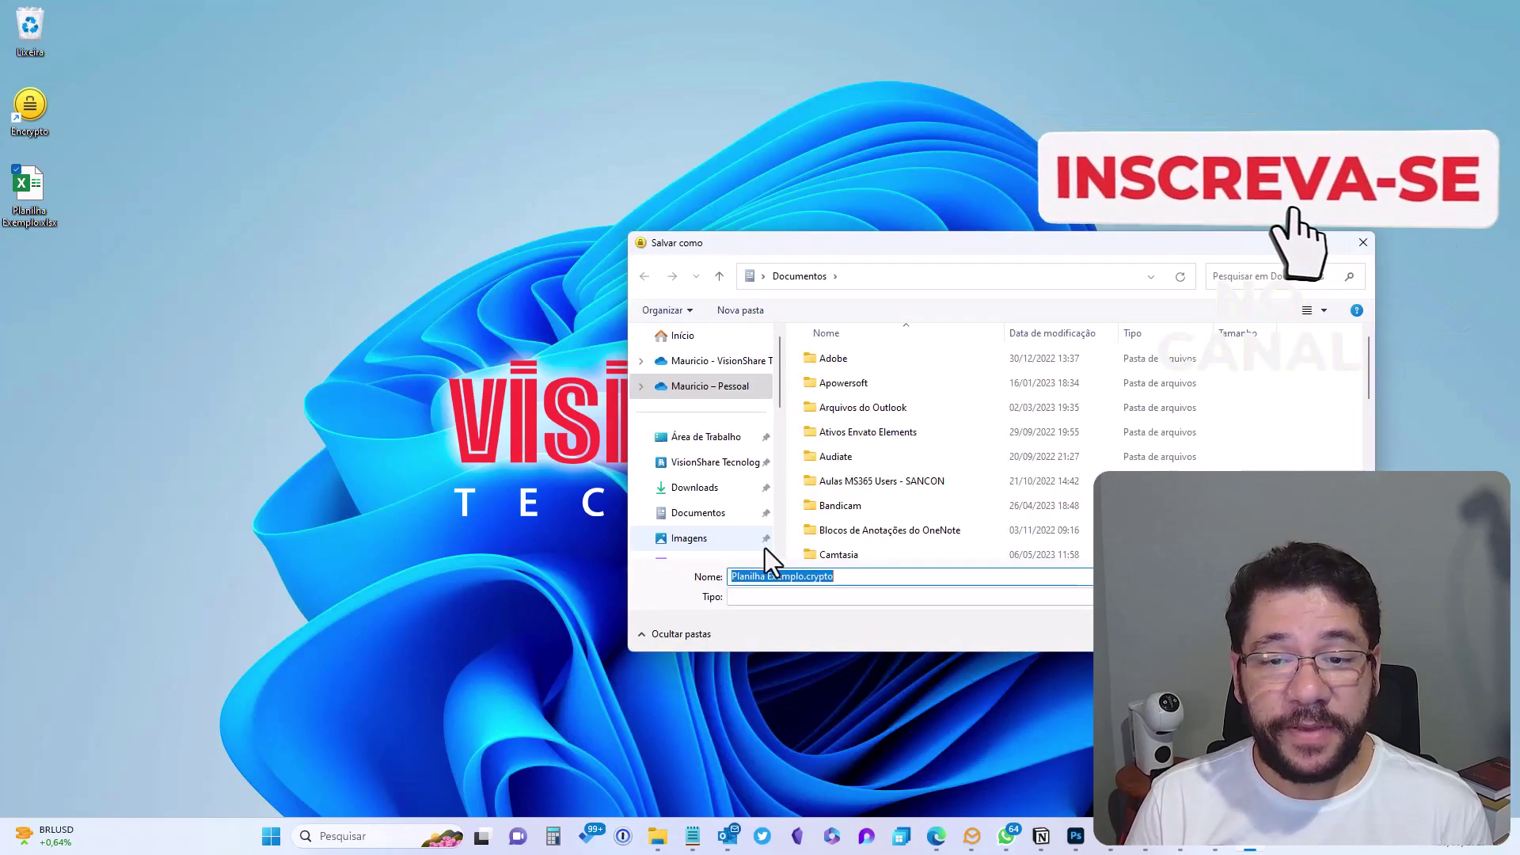
{"action": "left_click_drag", "start_coordinate": [924, 249], "coordinate": [701, 261]}
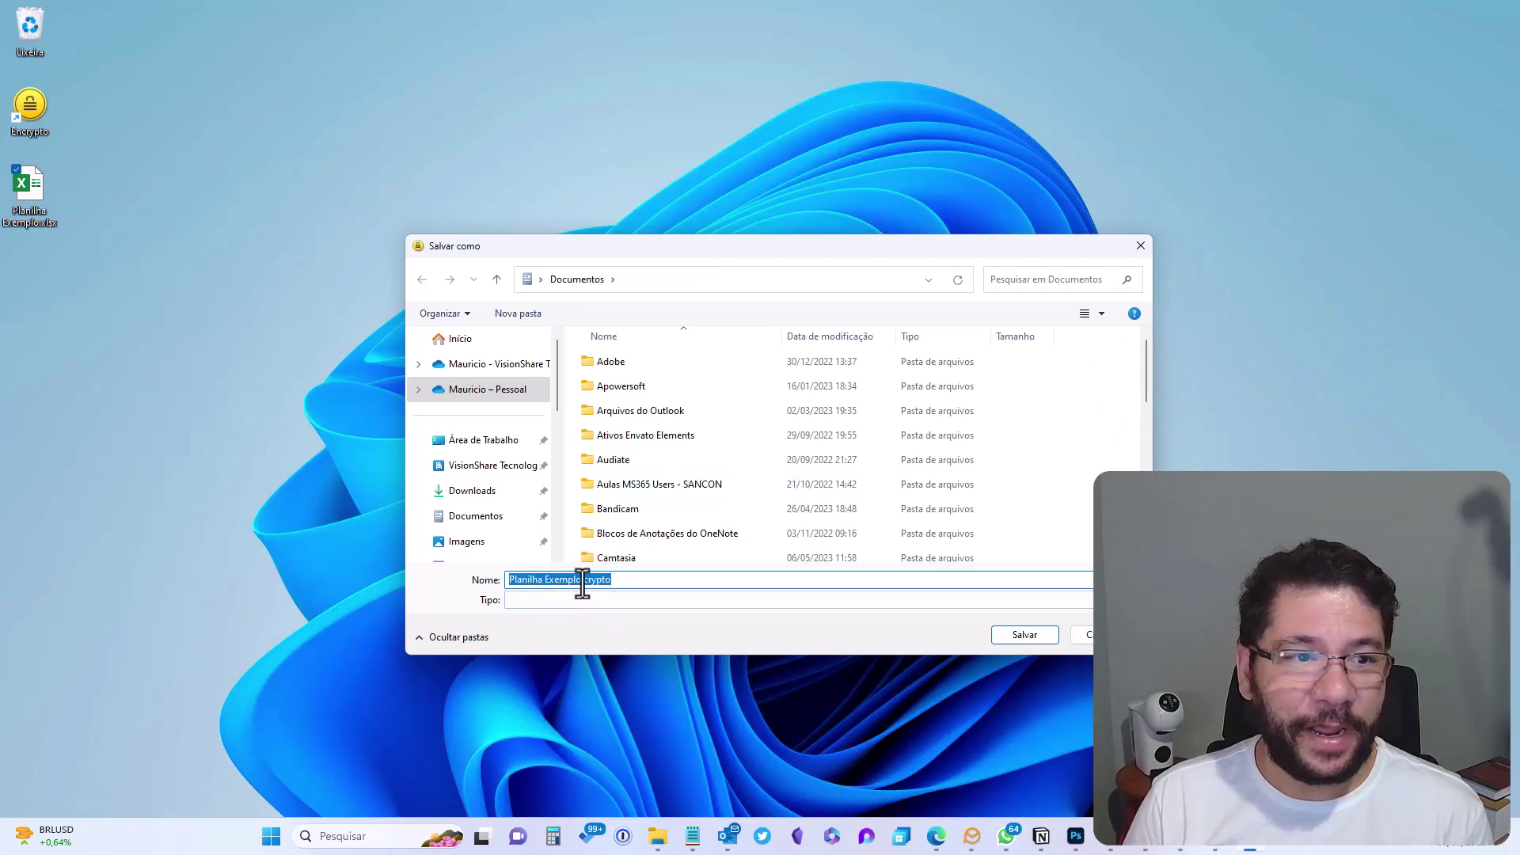
{"action": "left_click", "coordinate": [491, 440]}
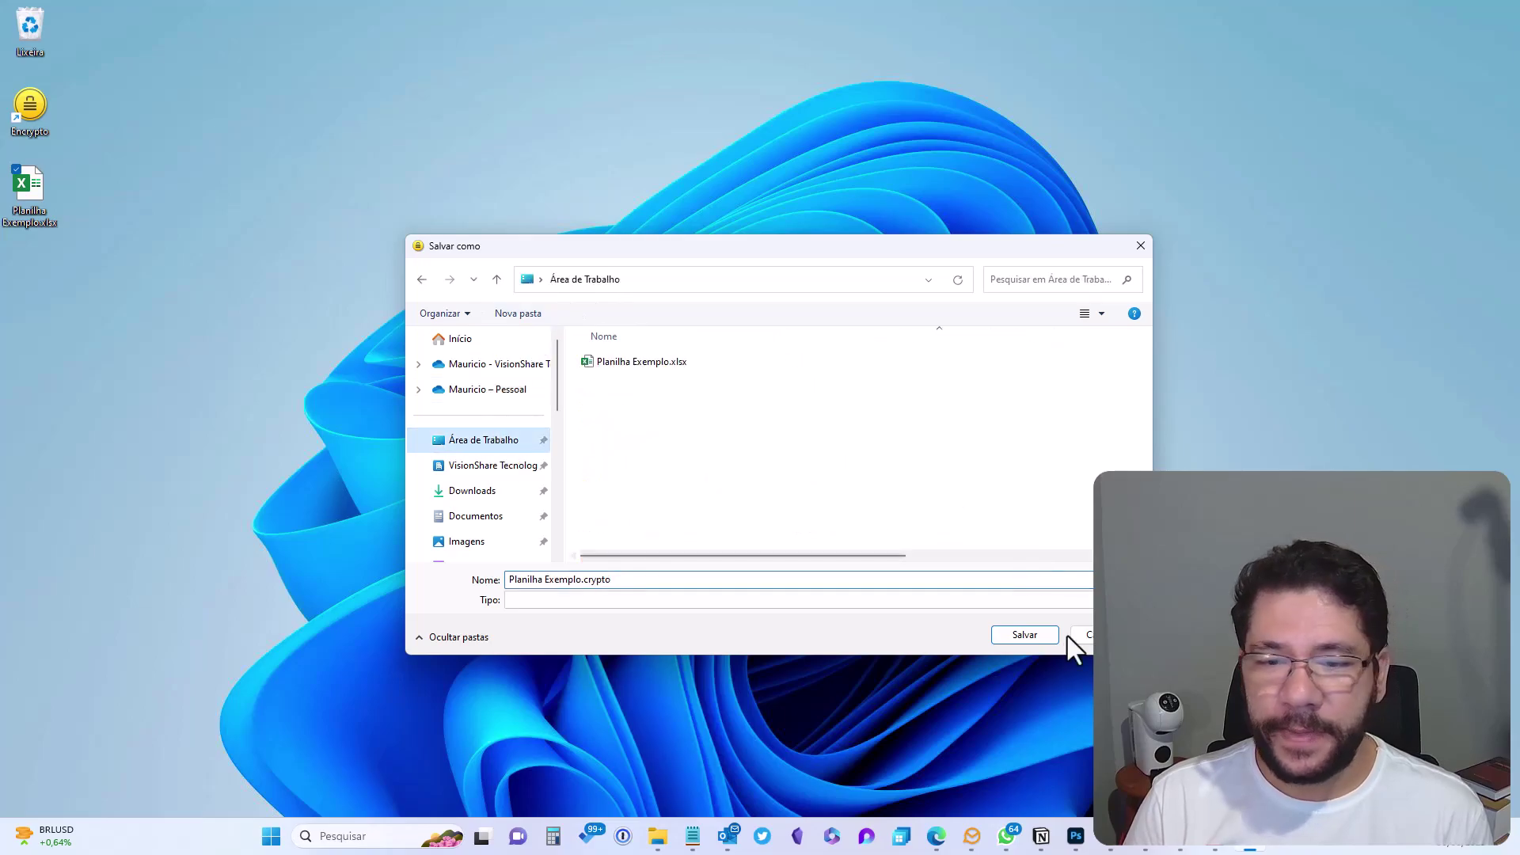
{"action": "left_click", "coordinate": [1019, 641]}
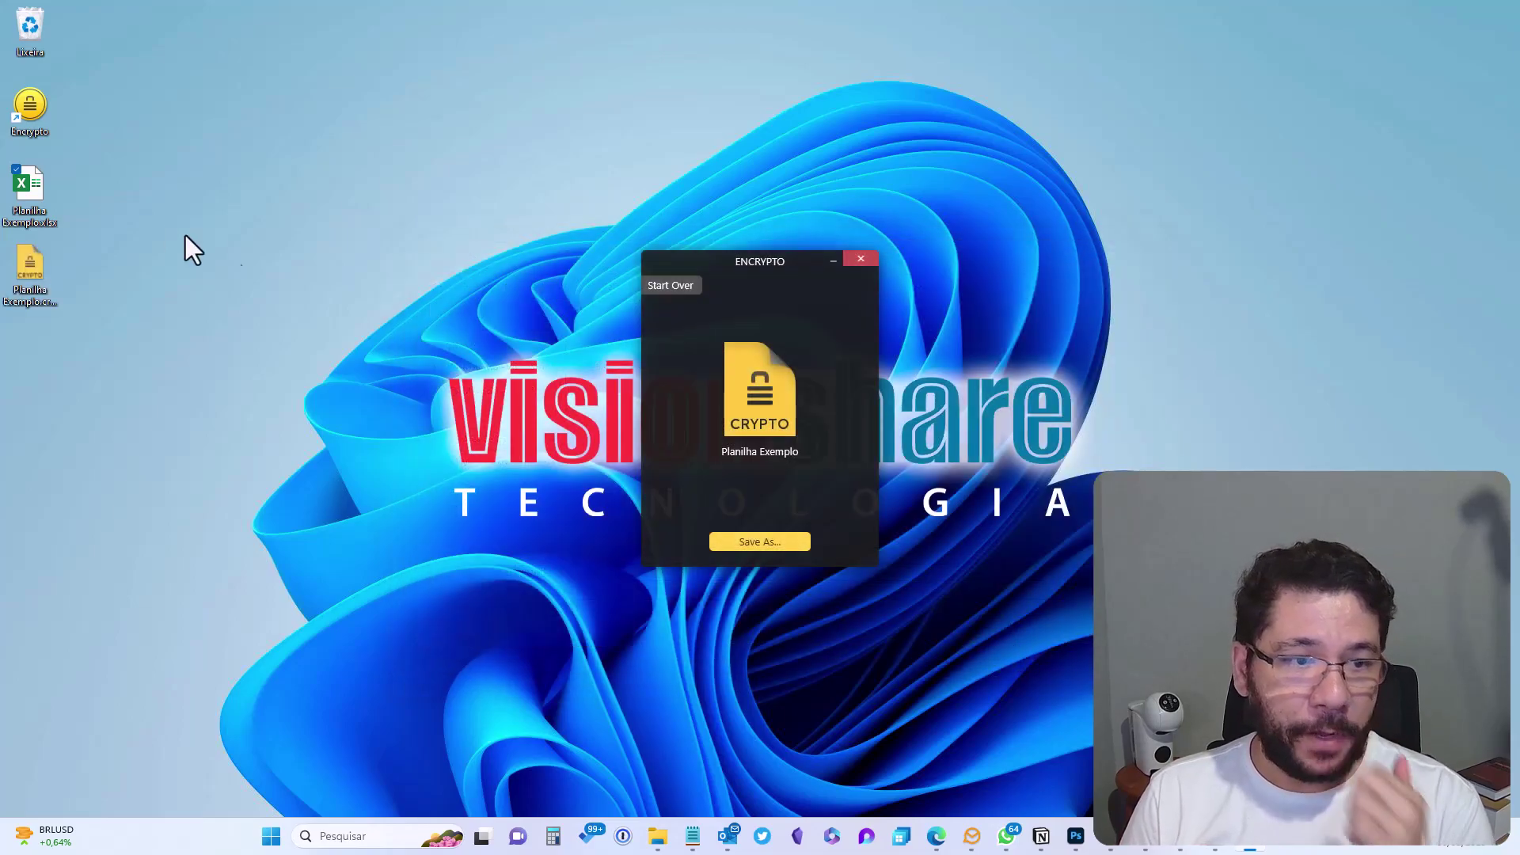
{"action": "left_click", "coordinate": [860, 259]}
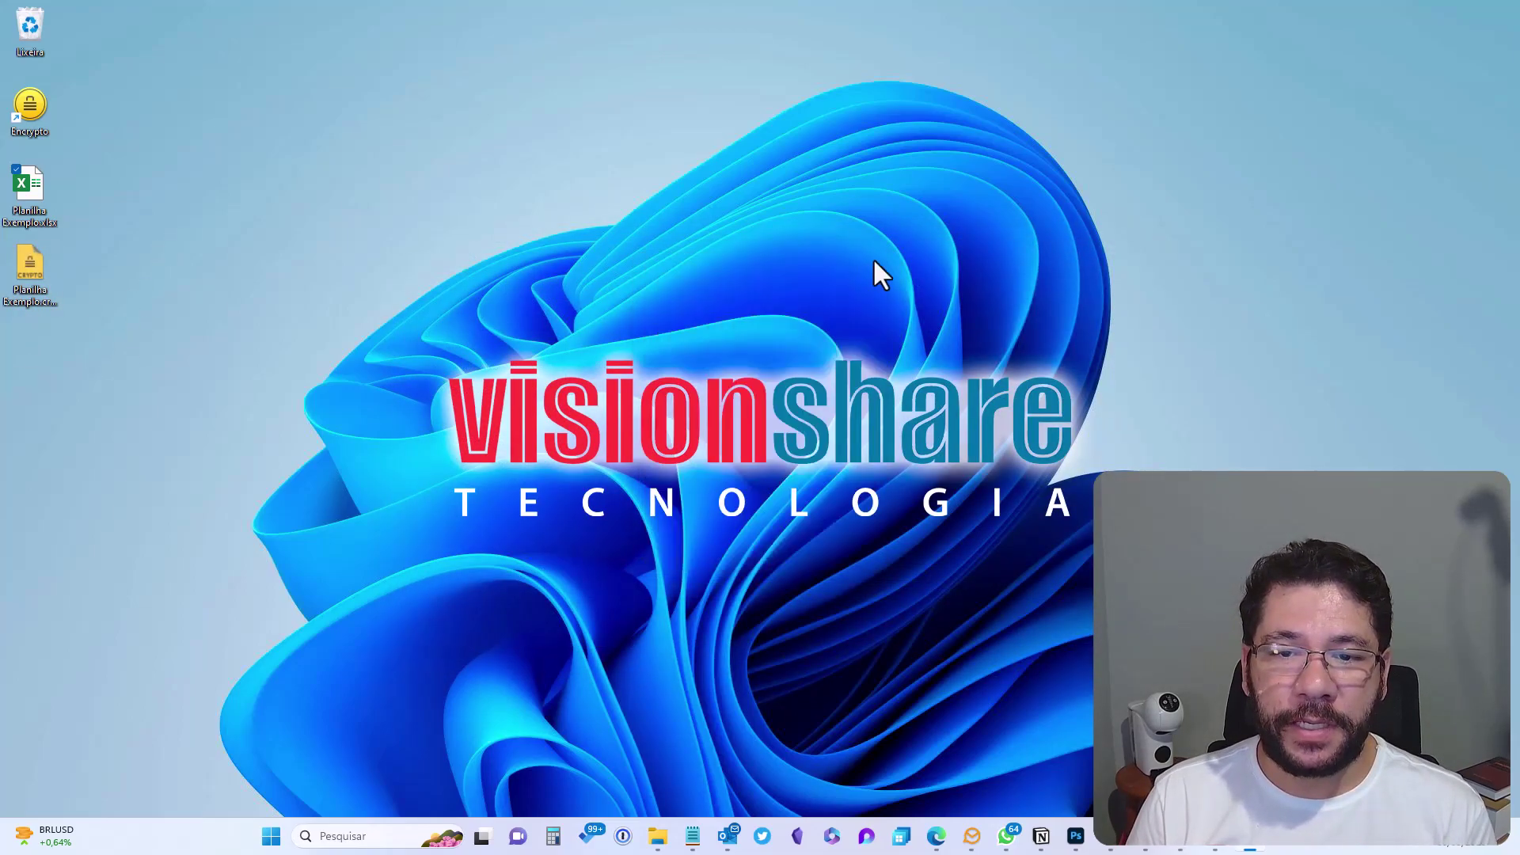
{"action": "left_click", "coordinate": [22, 279]}
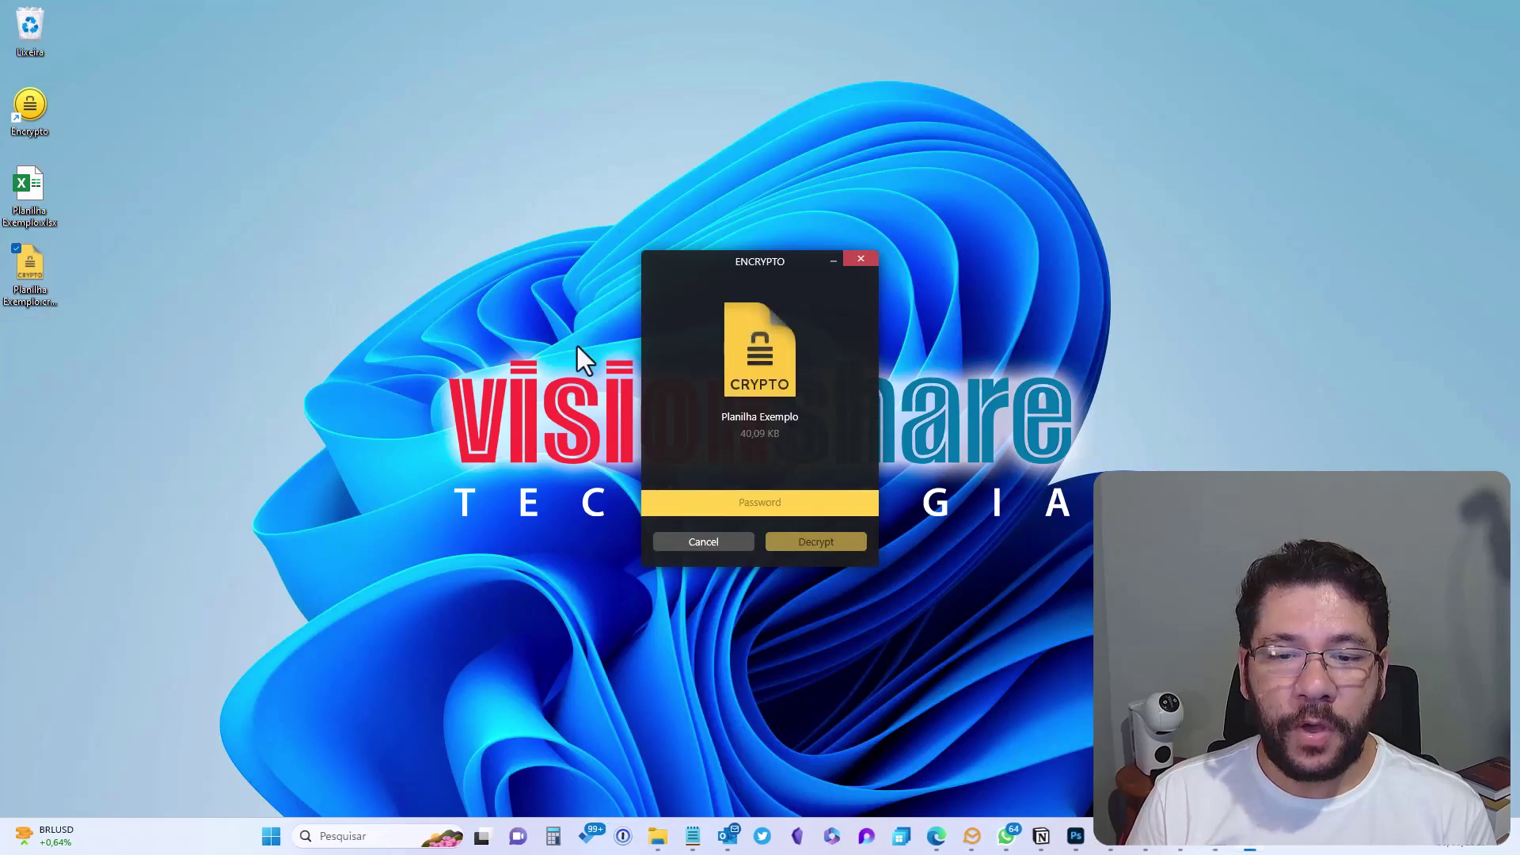
{"action": "left_click", "coordinate": [779, 507]}
{"action": "type", "text": "********"}
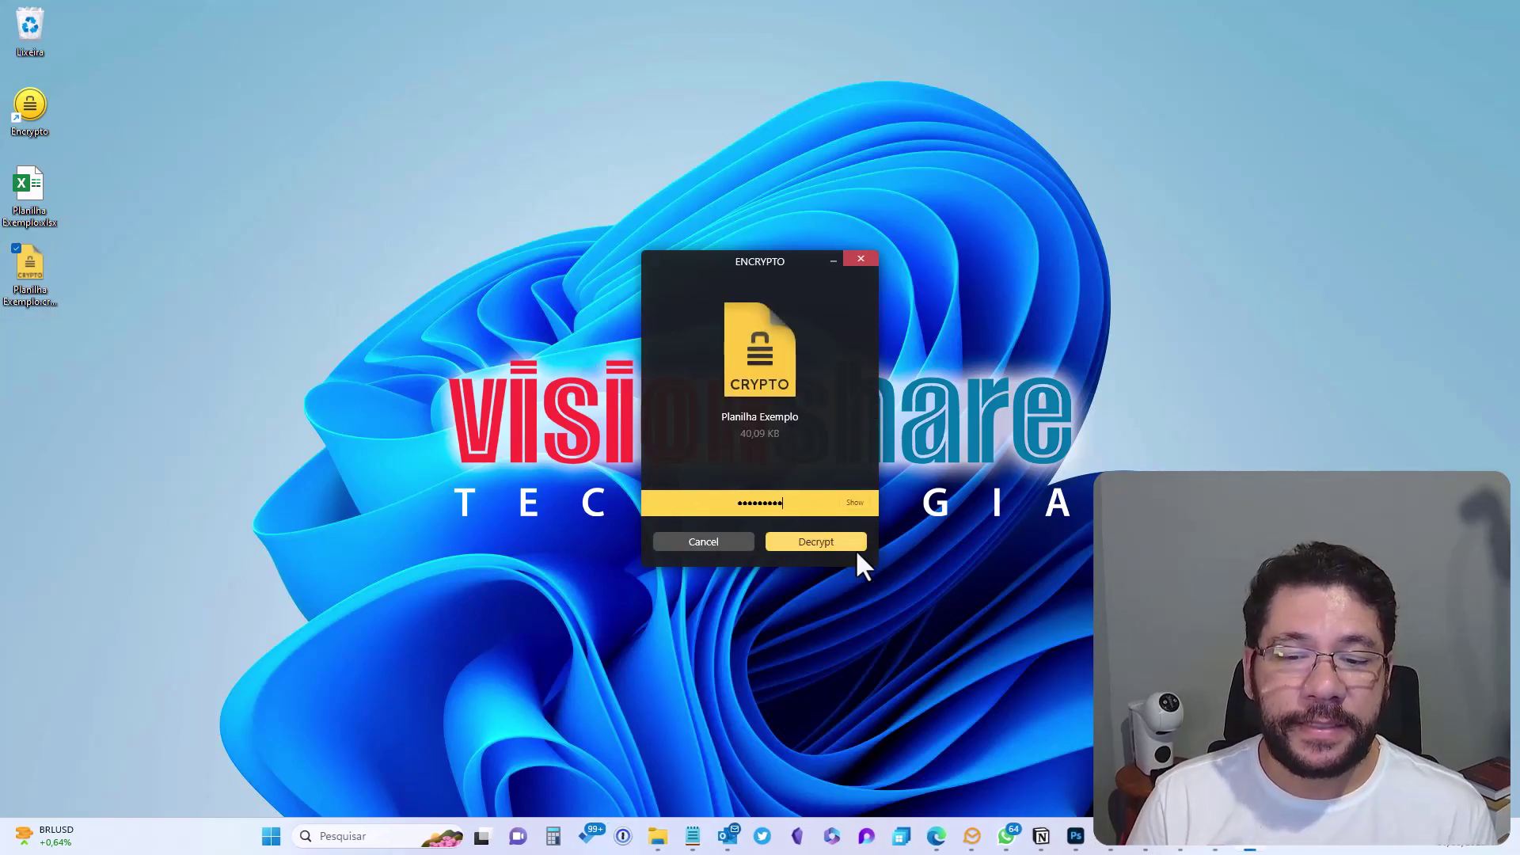
{"action": "left_click", "coordinate": [815, 542]}
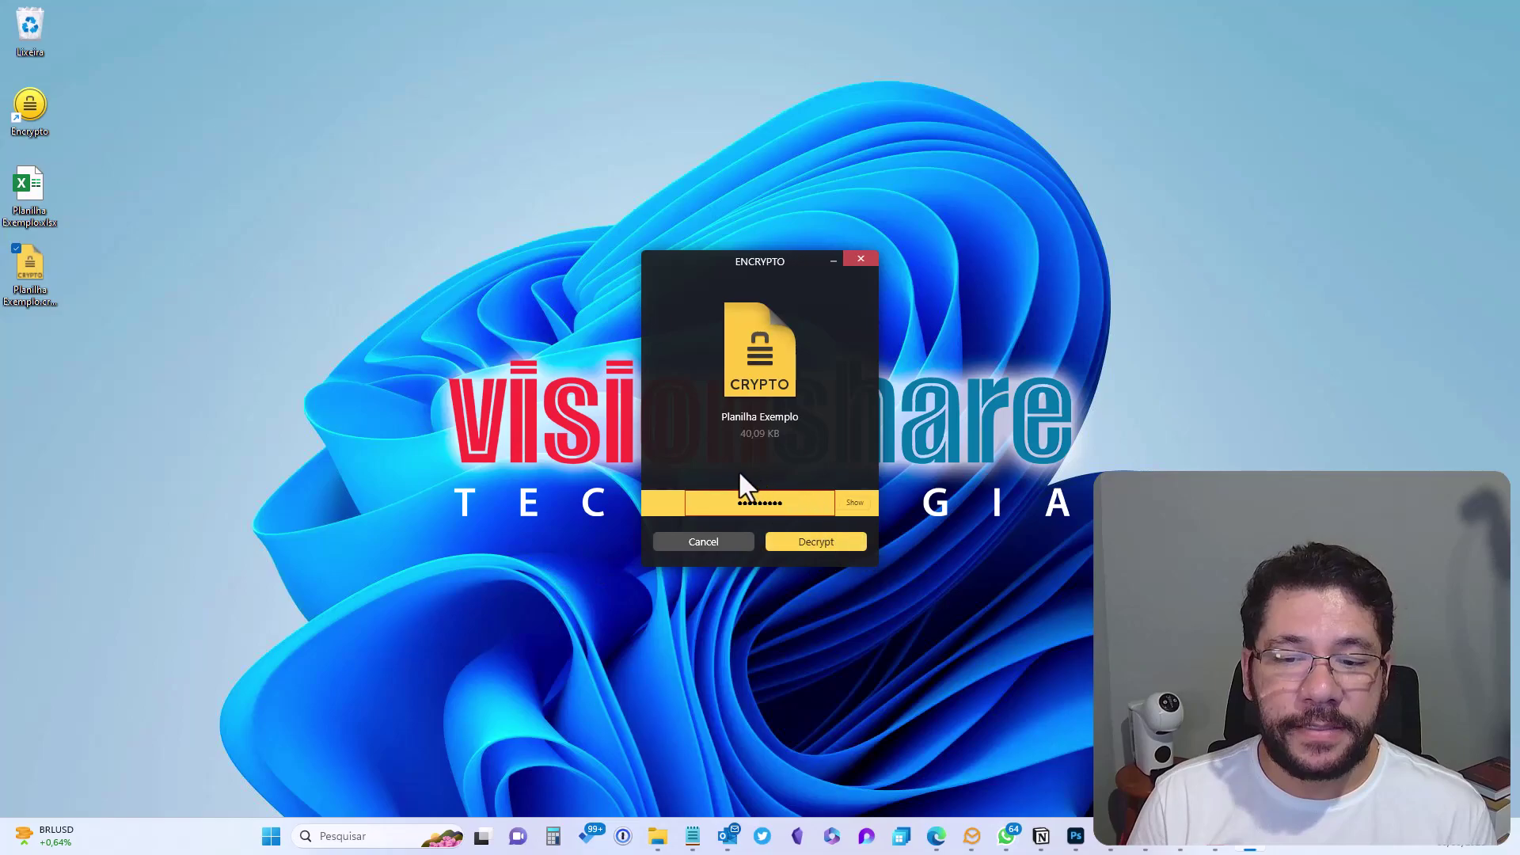
{"action": "left_click", "coordinate": [869, 259]}
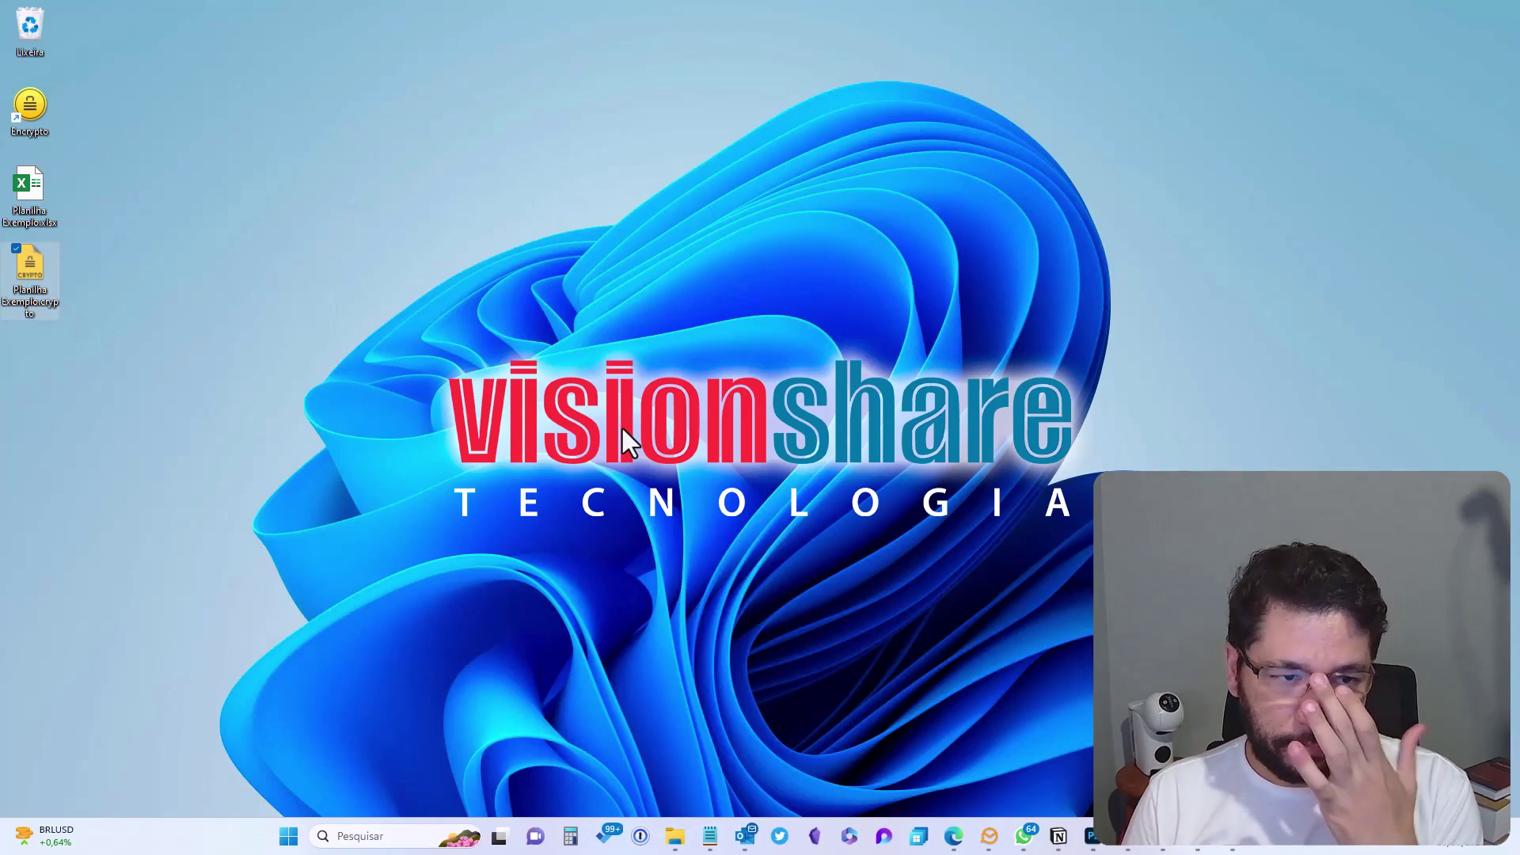
Start a Nova Mensagem de Email from Outlook's taskbar icon and drag 'Planilha Exemplo.crypto' into it
{"action": "right_click", "coordinate": [740, 842]}
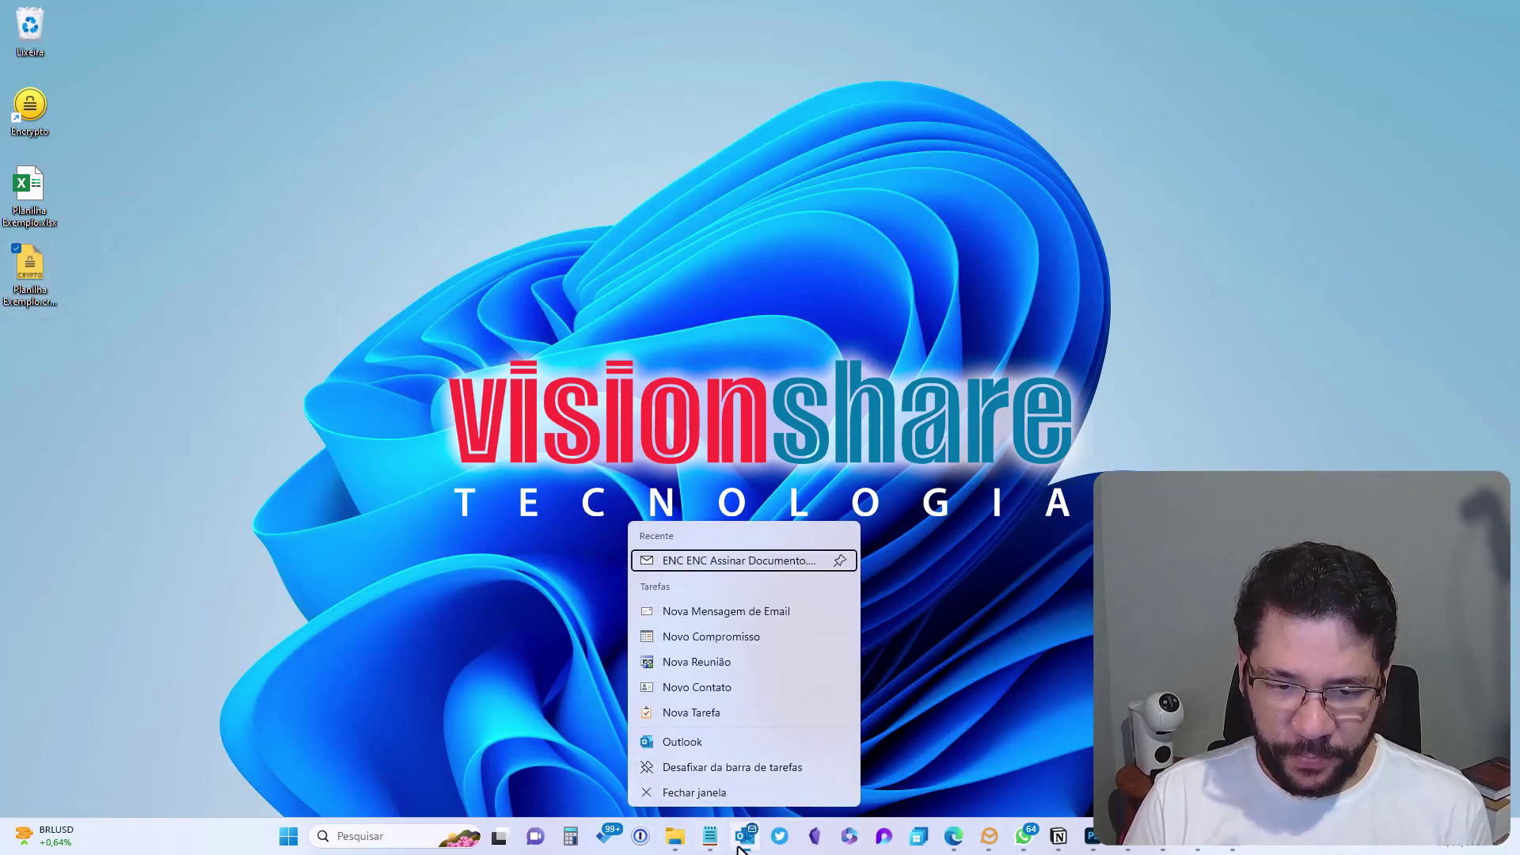
{"action": "left_click", "coordinate": [691, 615]}
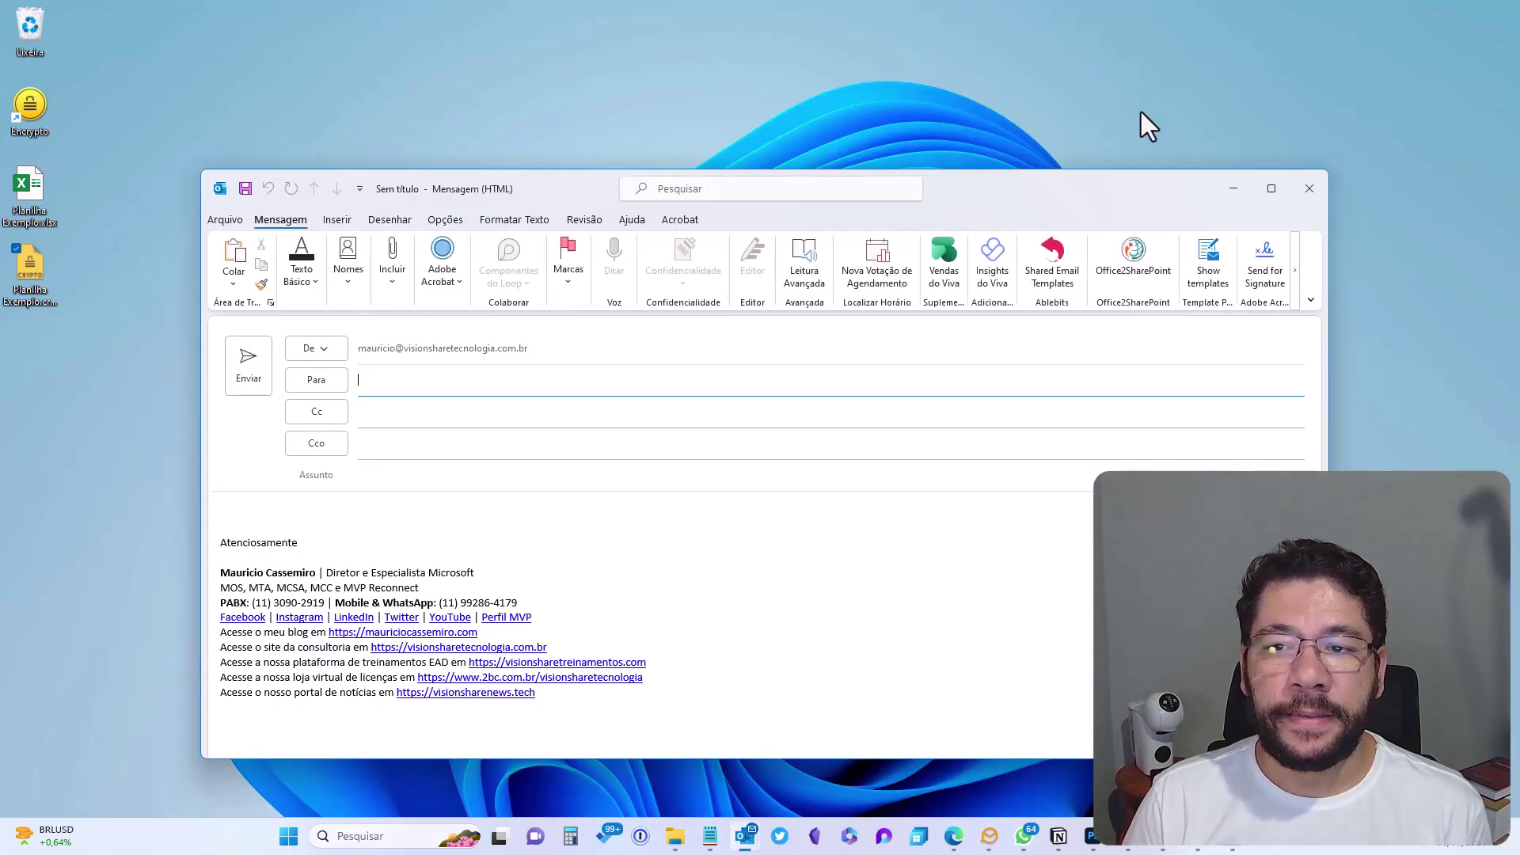
{"action": "left_click_drag", "start_coordinate": [7, 291], "coordinate": [429, 440]}
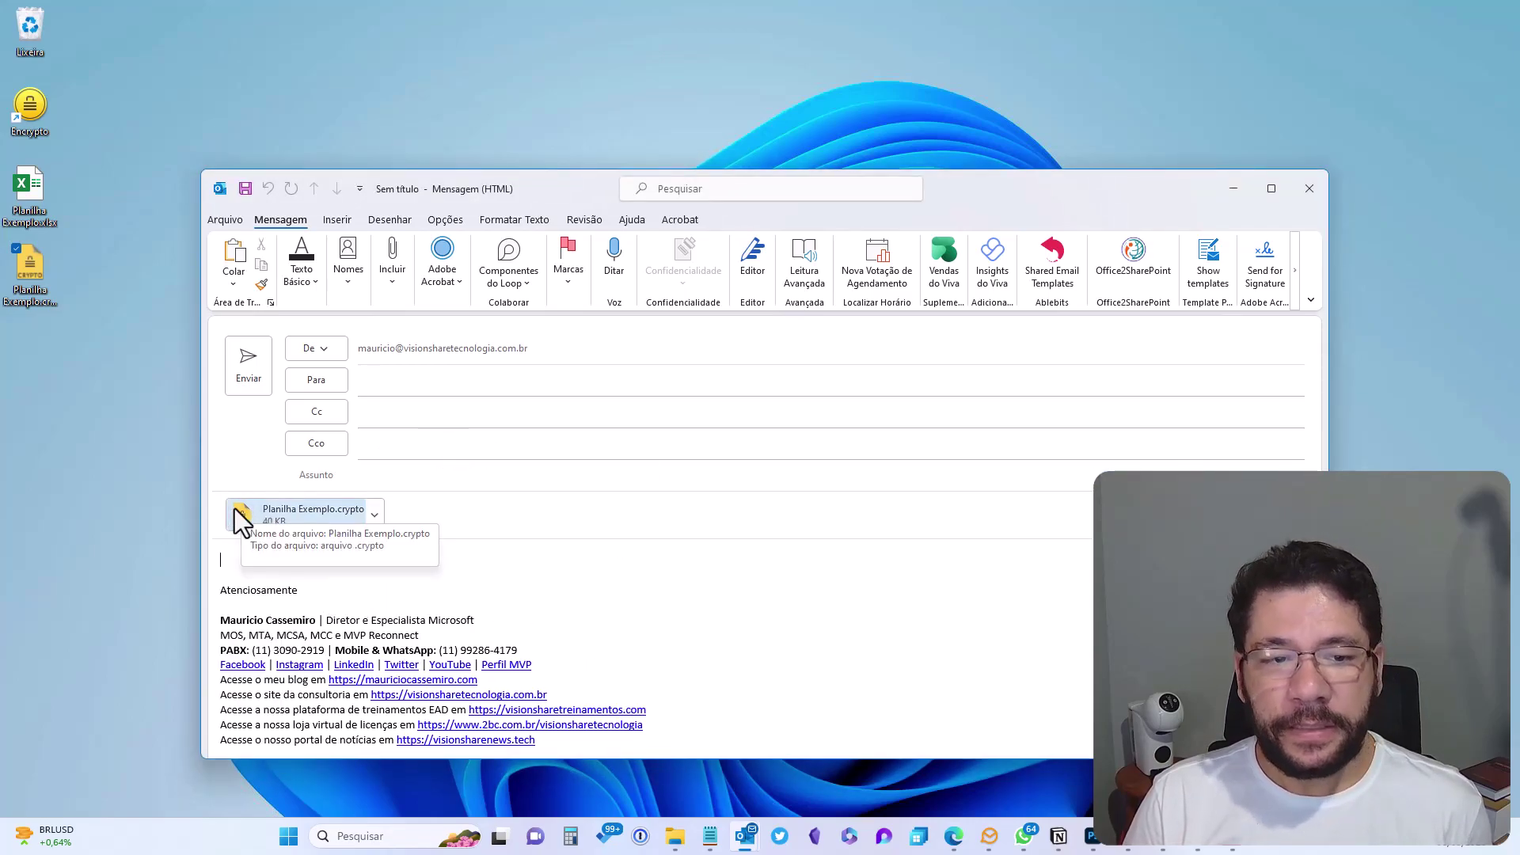
Address the email to the suggested saved contact in the Para field
{"action": "left_click", "coordinate": [393, 389]}
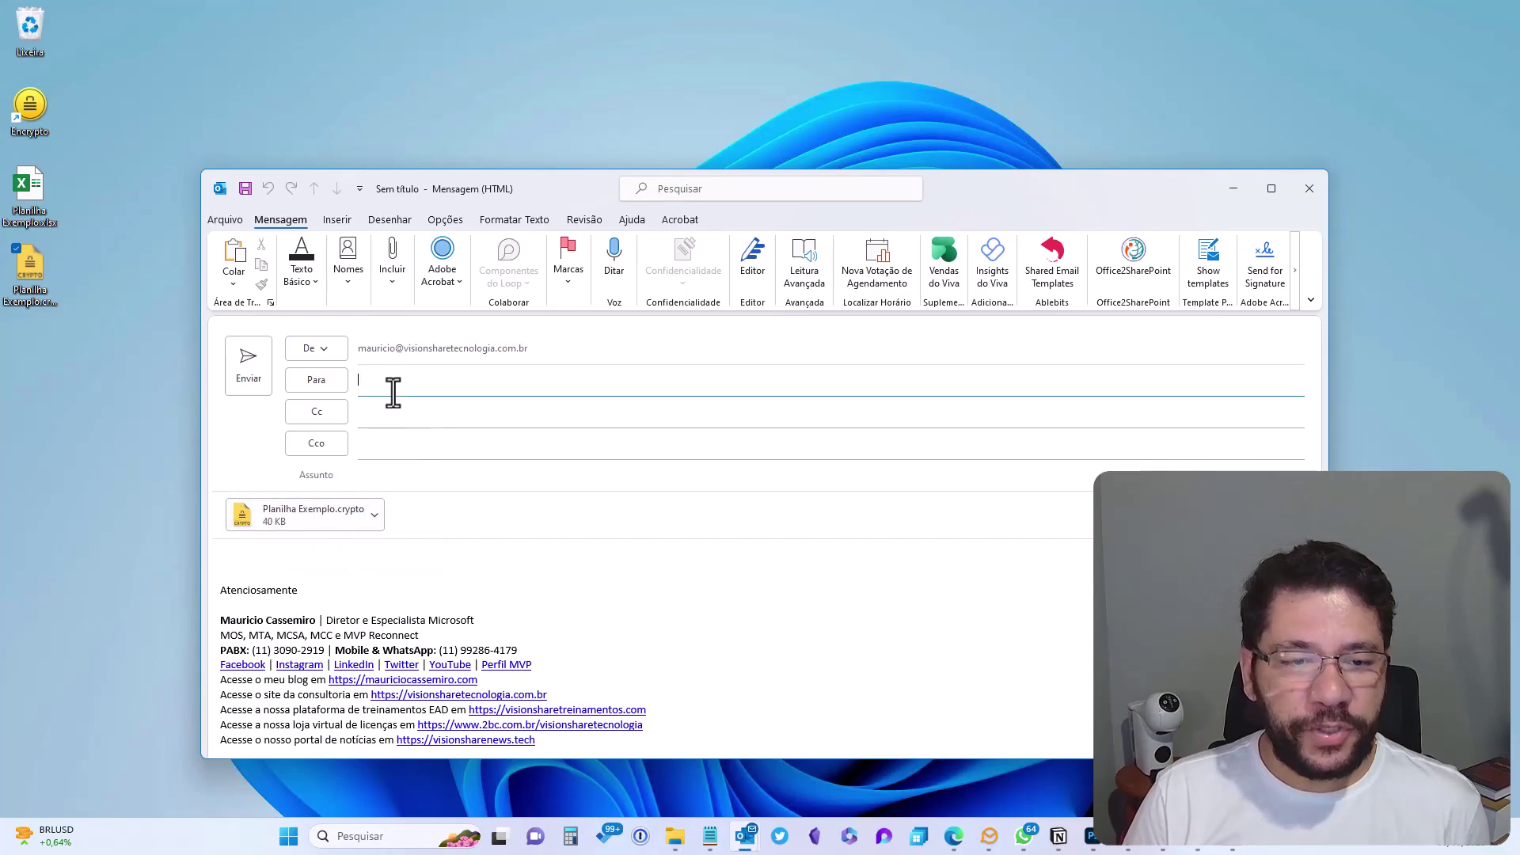
{"action": "type", "text": "mau"}
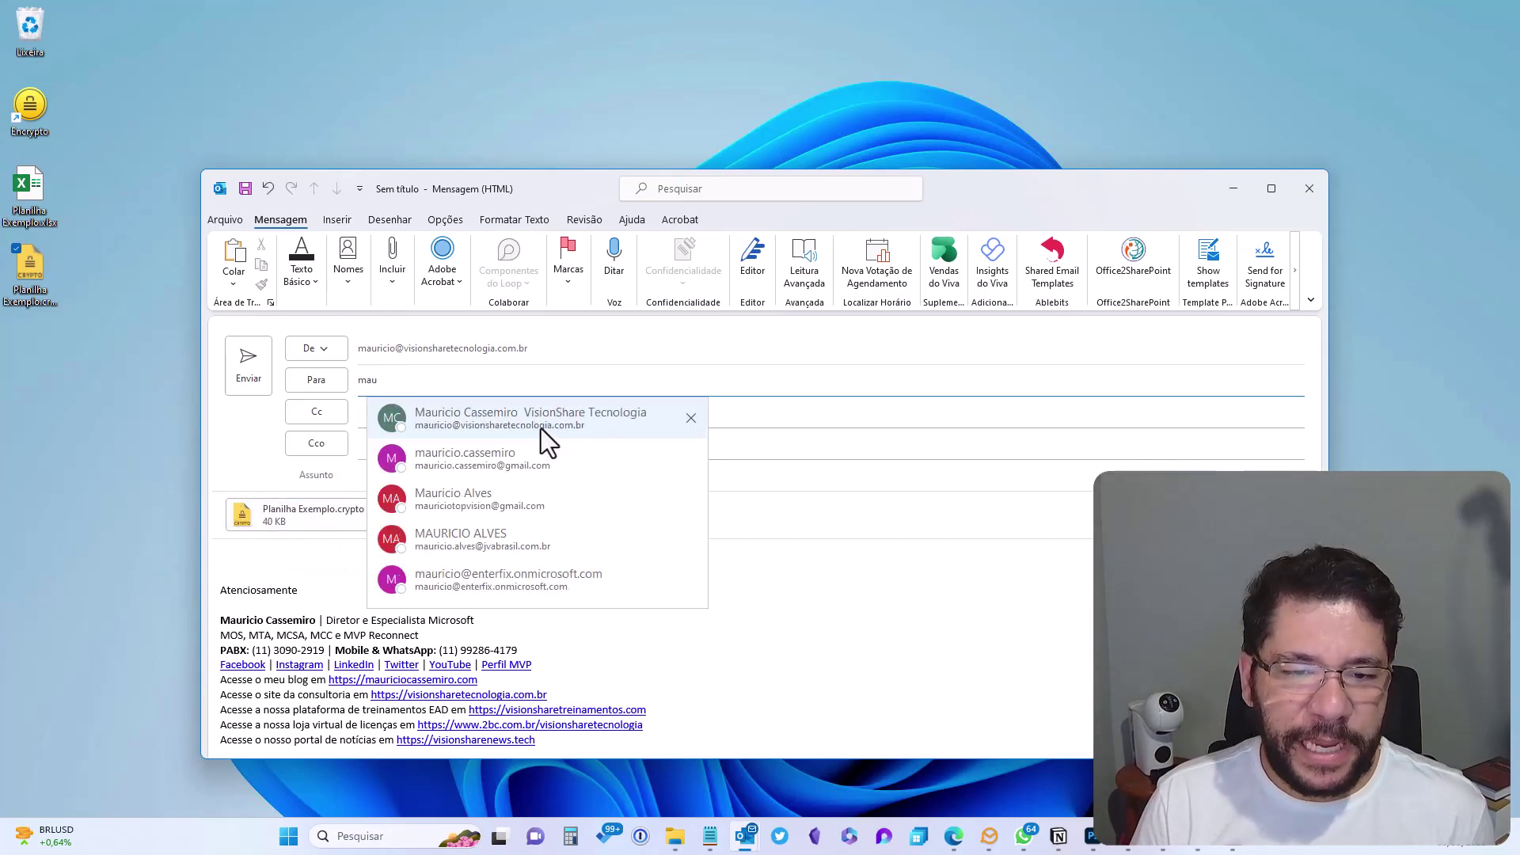
{"action": "left_click", "coordinate": [543, 429]}
Set the subject to 'Enviando arquivo criptografado AES-256'
{"action": "left_click", "coordinate": [472, 475]}
{"action": "type", "text": "Enviando arqui"}
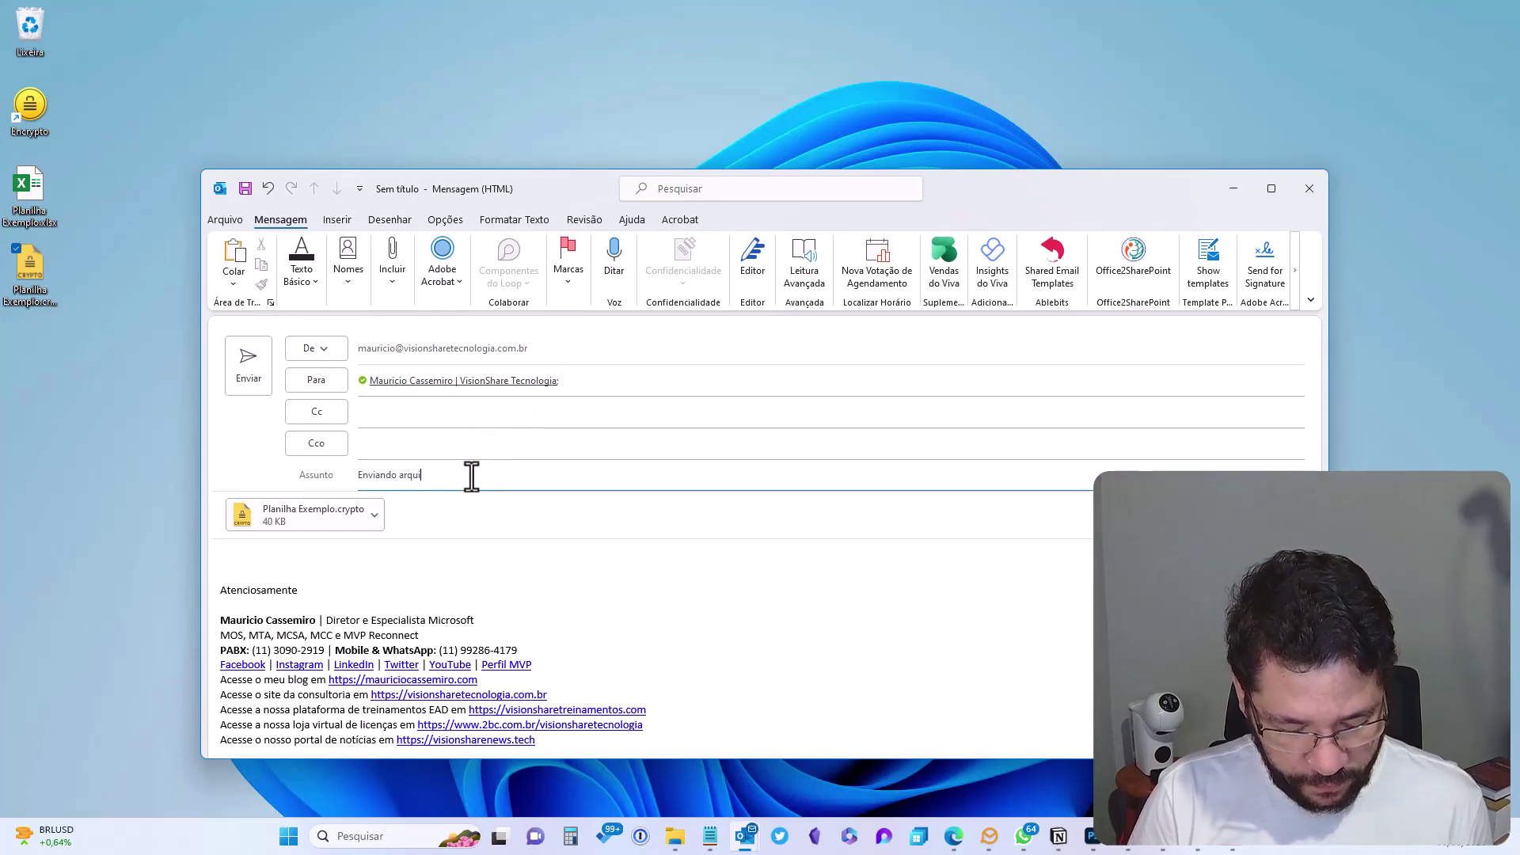
{"action": "type", "text": "vo criptogra"}
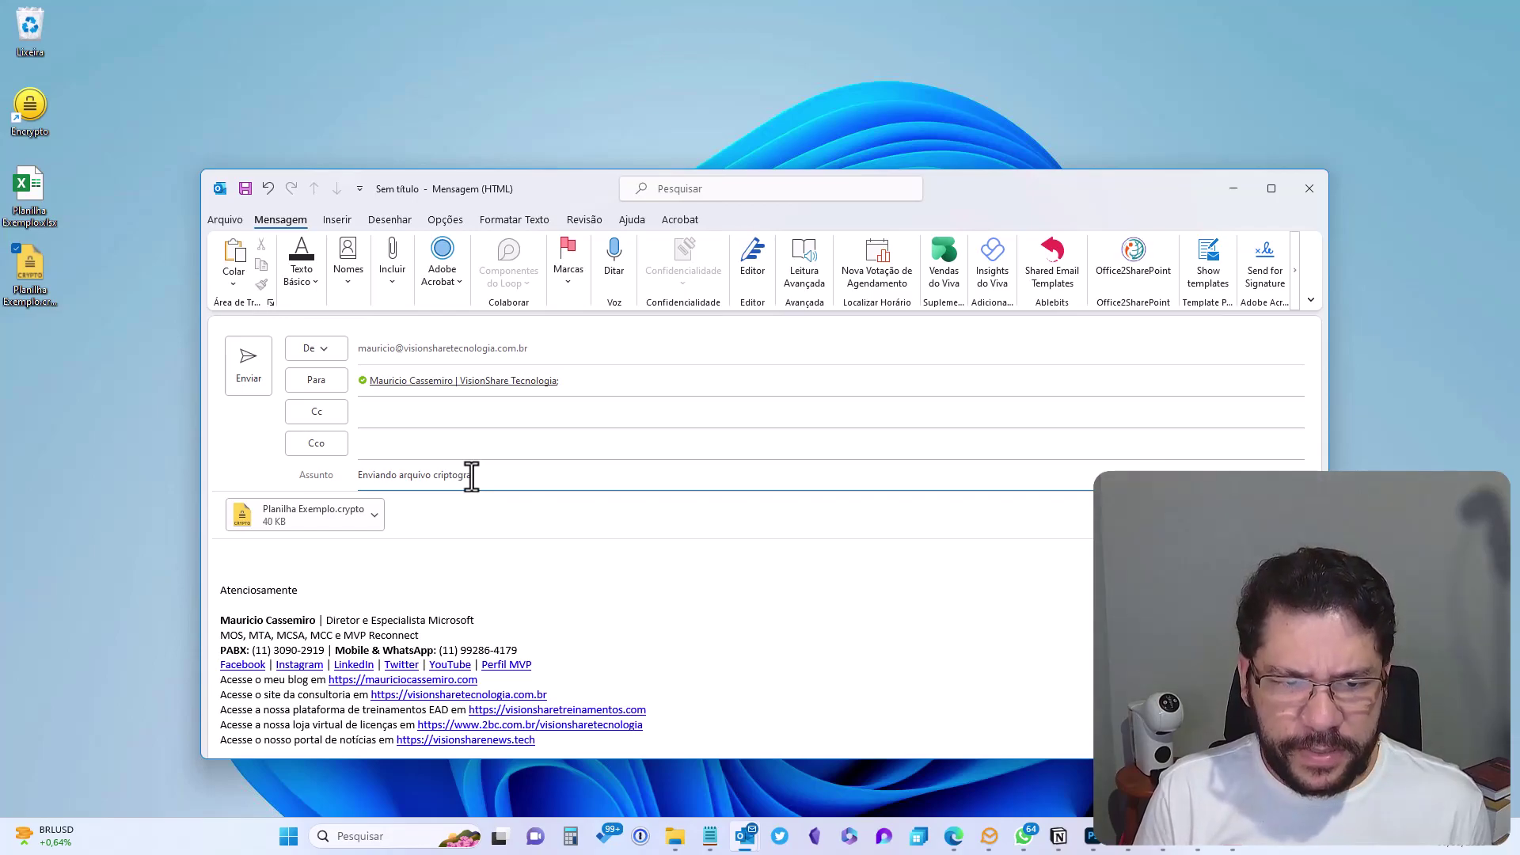
{"action": "type", "text": "fado "}
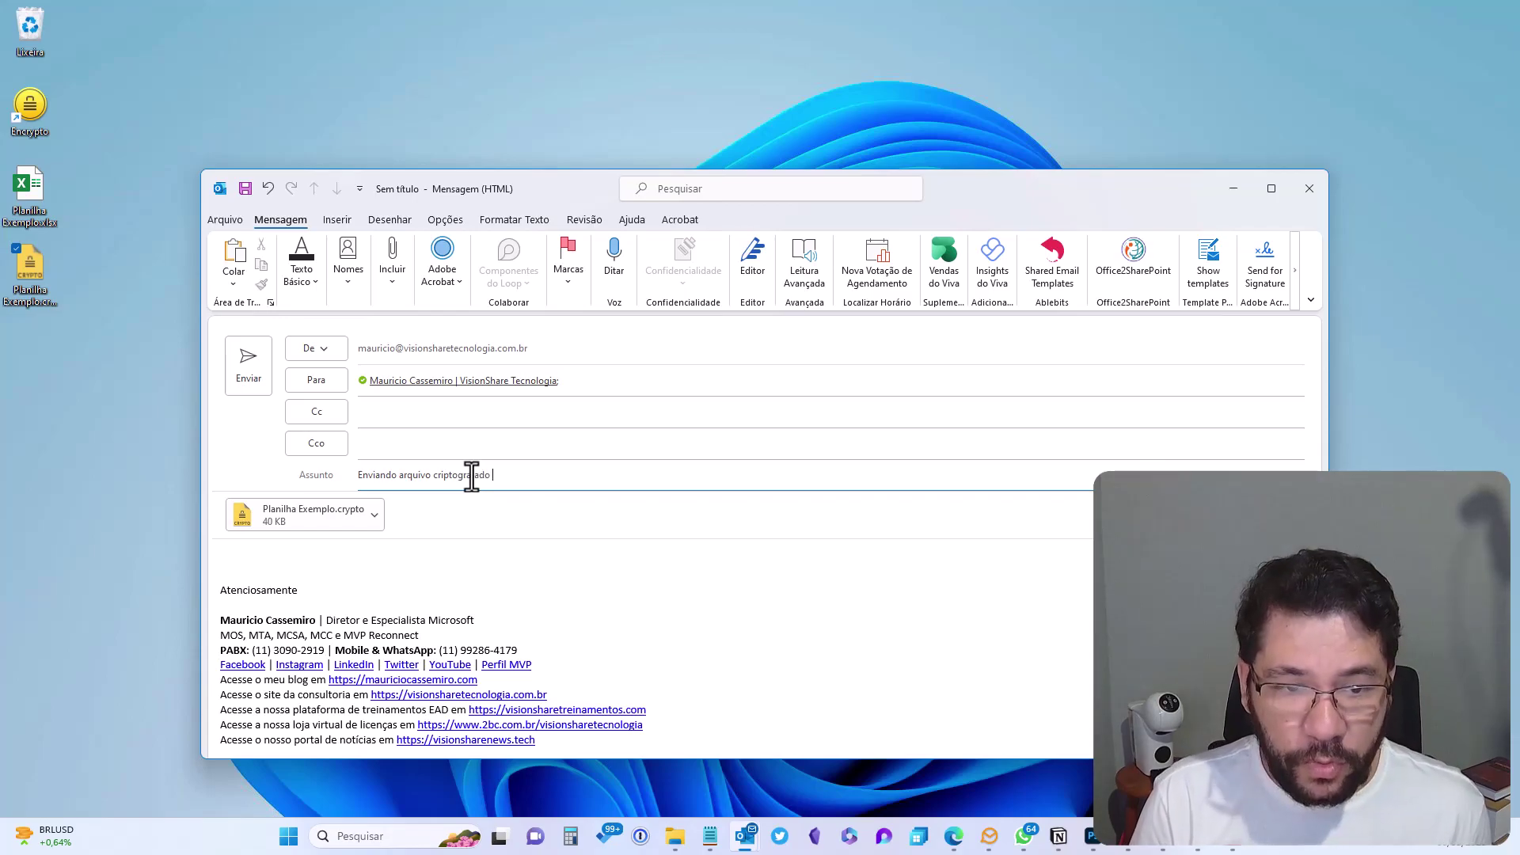
{"action": "type", "text": "AES"}
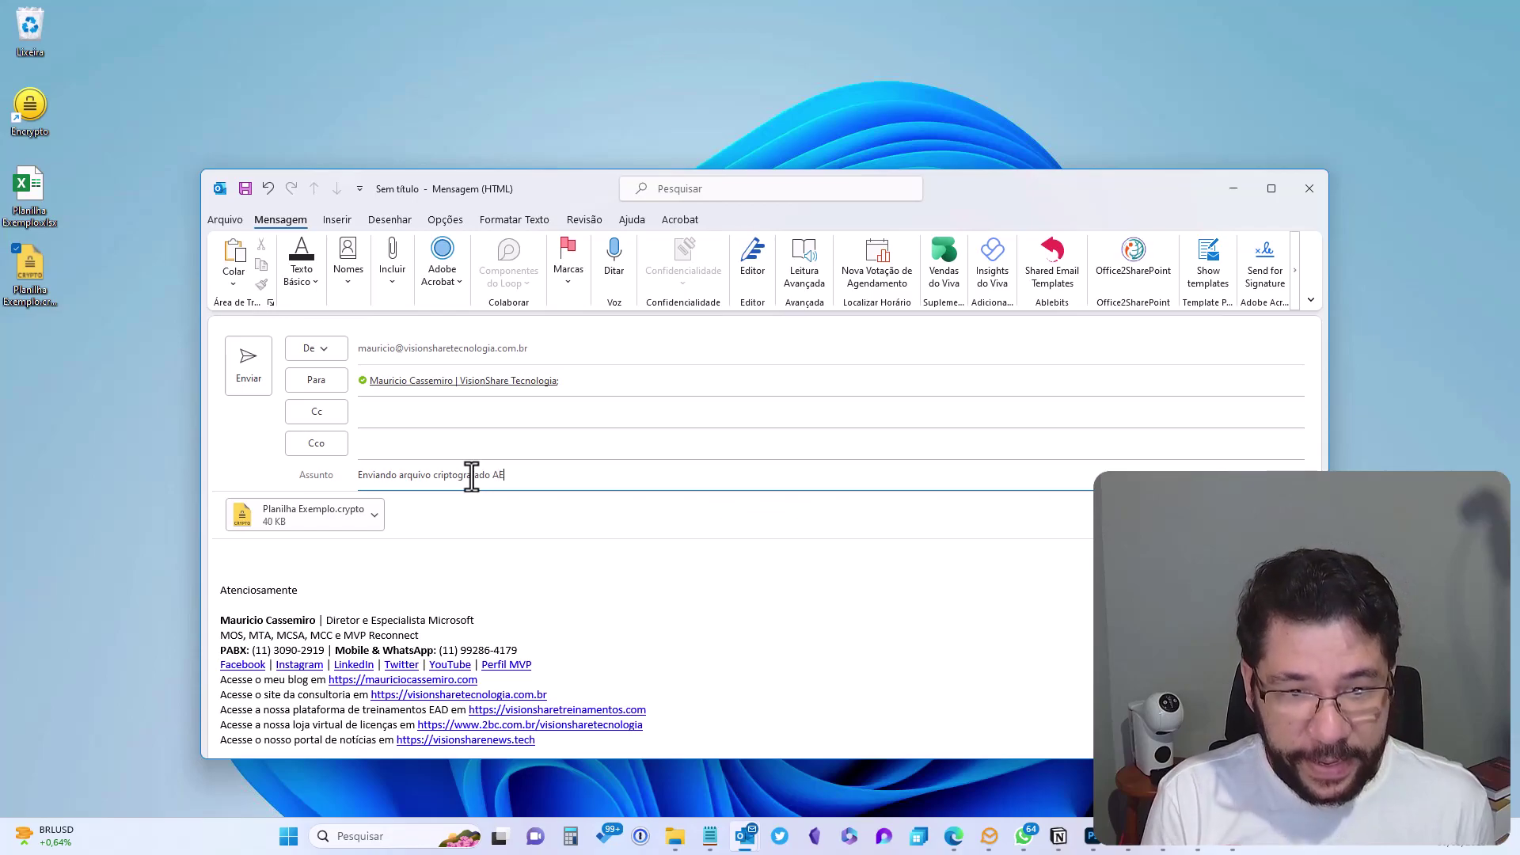
{"action": "key", "text": "BackSpace"}
{"action": "key", "text": "BackSpace"}
{"action": "type", "text": "ES-256"}
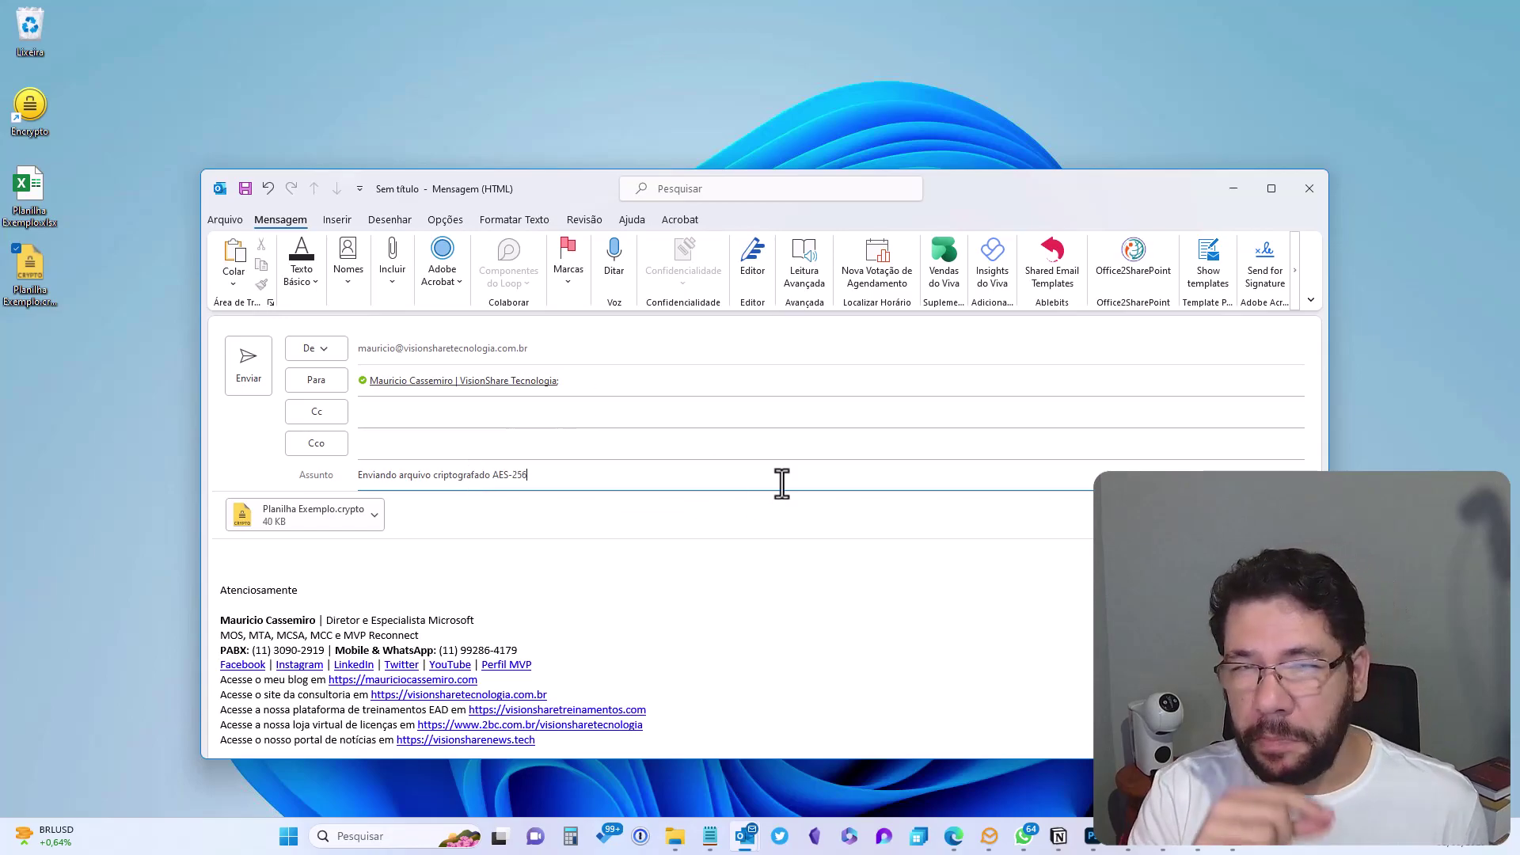
{"action": "left_click", "coordinate": [98, 328]}
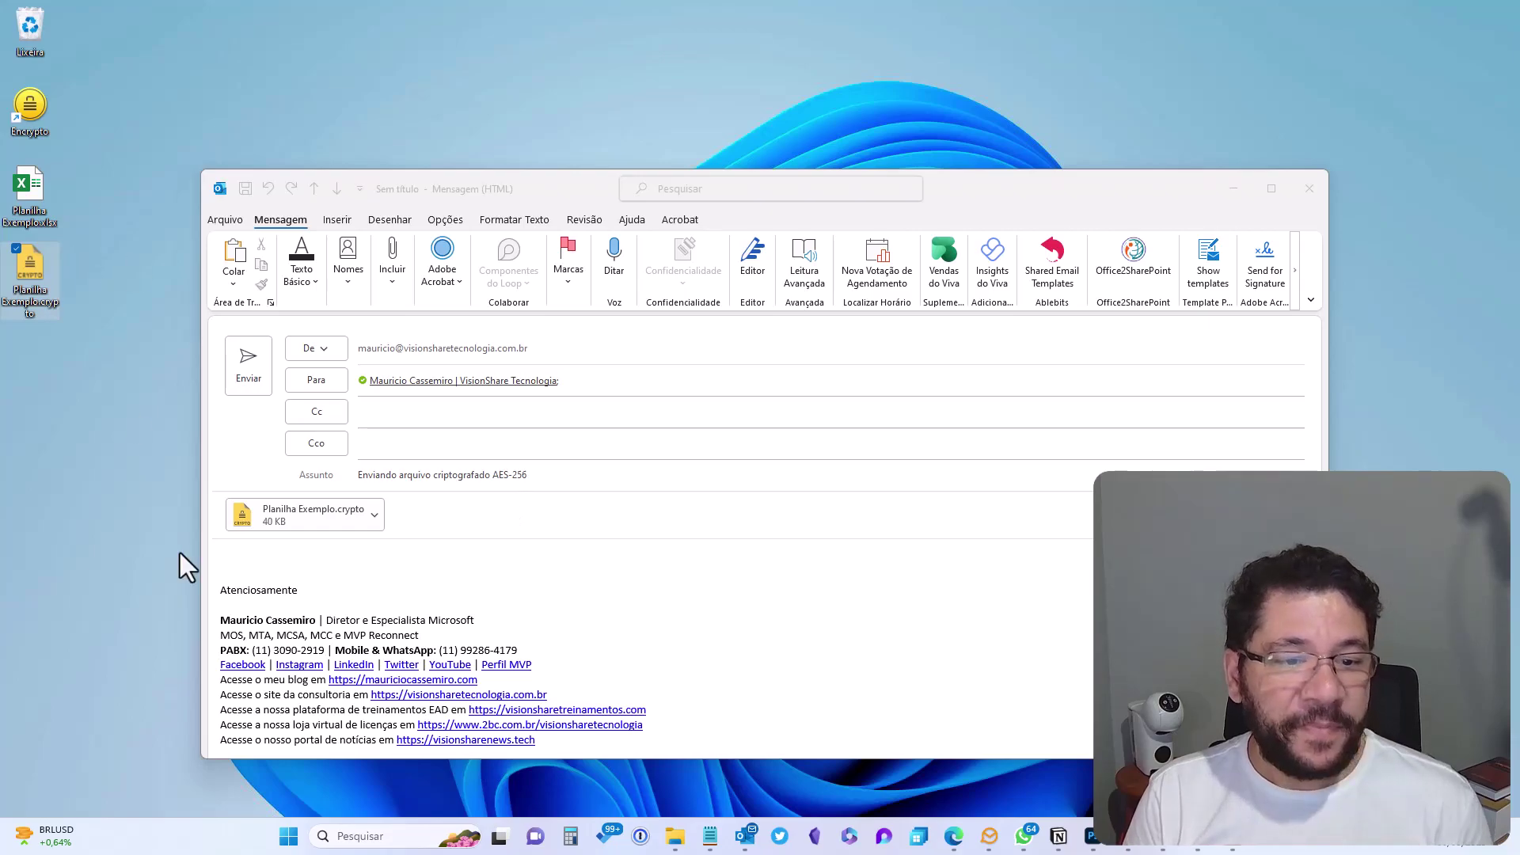
{"action": "left_click", "coordinate": [250, 547]}
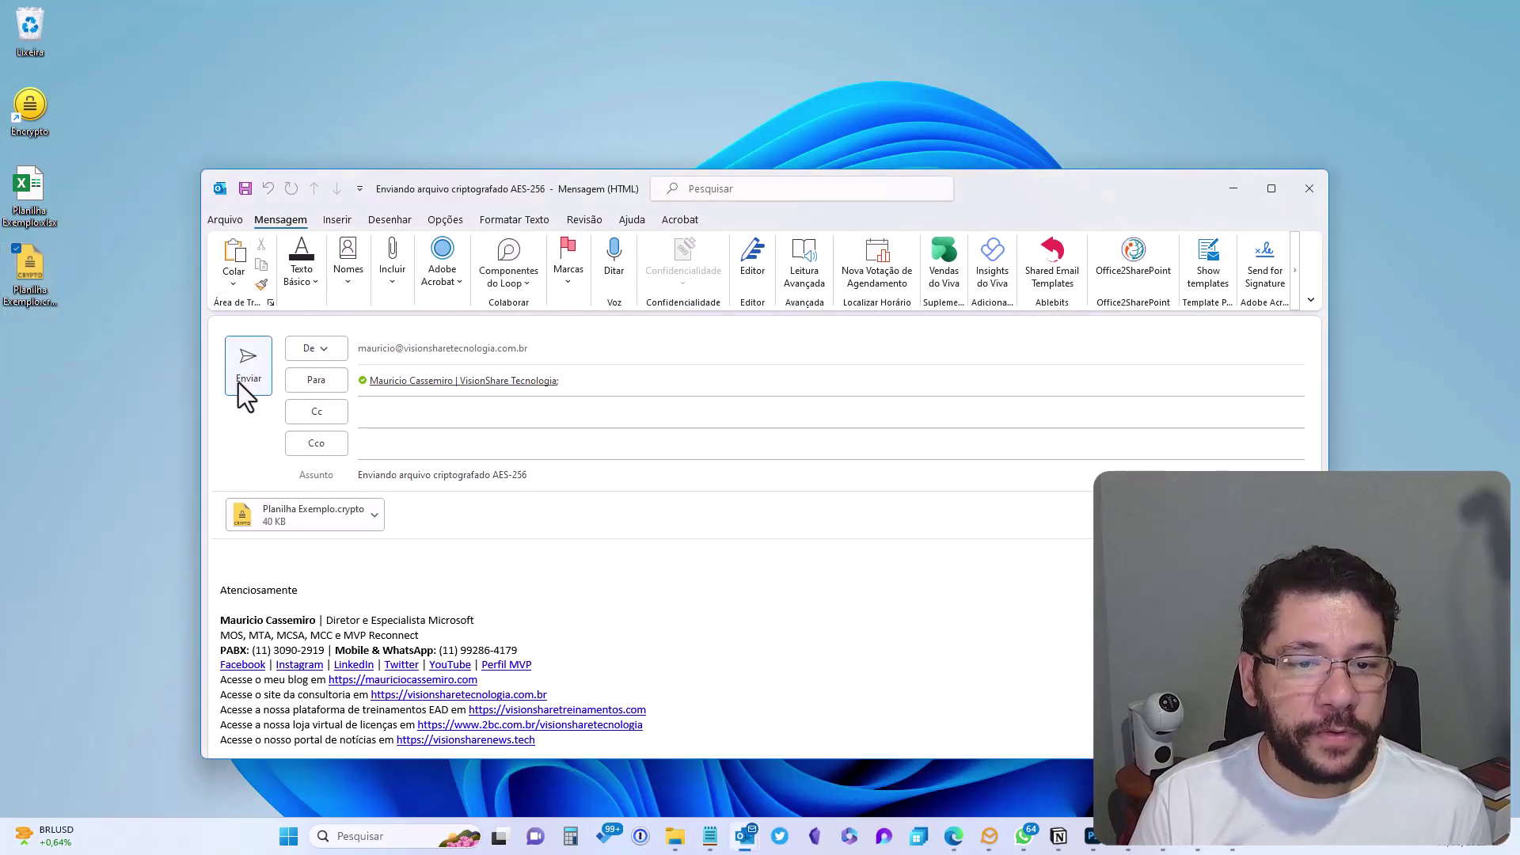